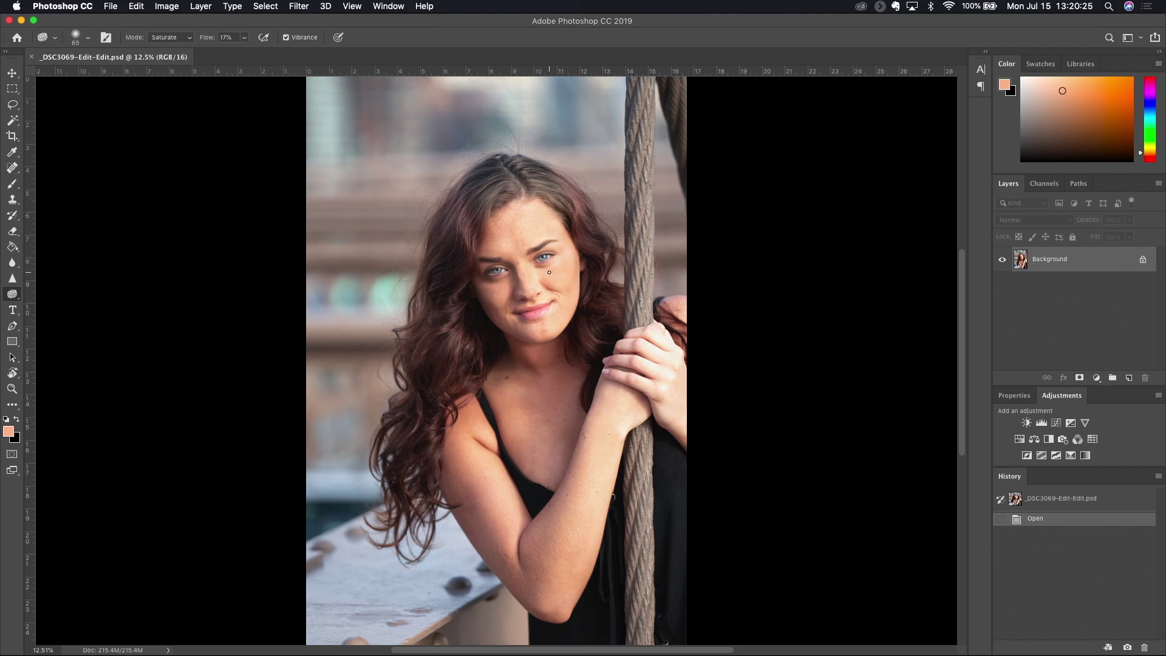
Step: Zoom in on the woman's face to 33.3% and open a second window for _DSC3069-Edit-Edit.psd
super+click(534, 267)
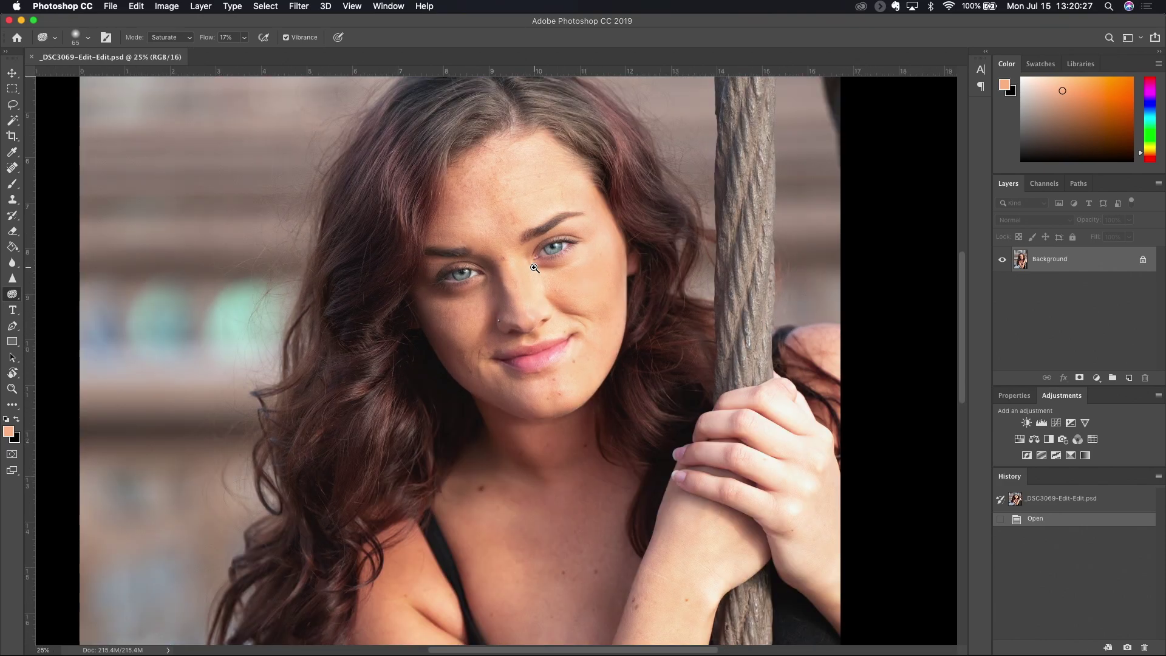
scroll(534, 267, up, 3)
scroll(534, 268, right, 2)
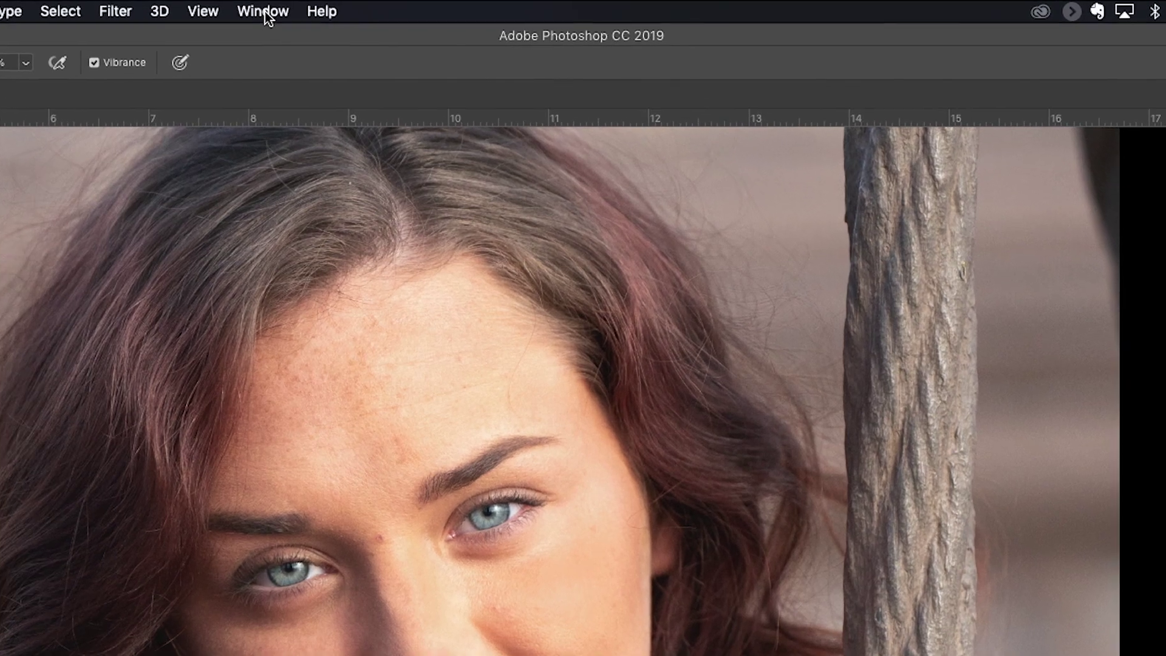
click(264, 12)
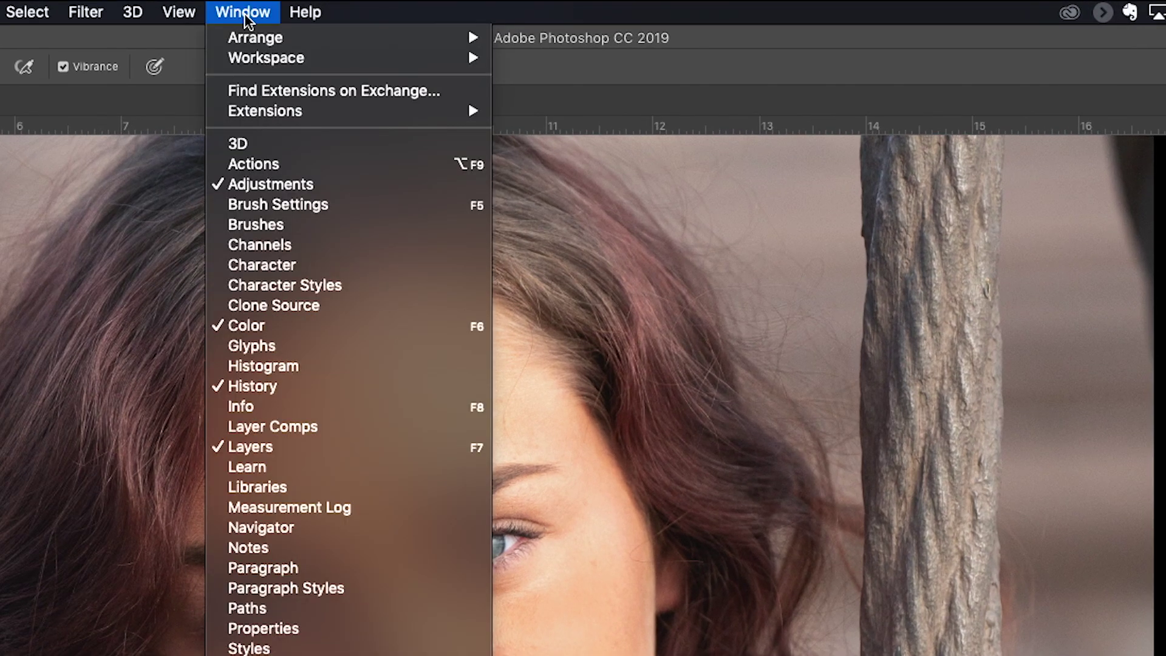
mouse_move(249, 33)
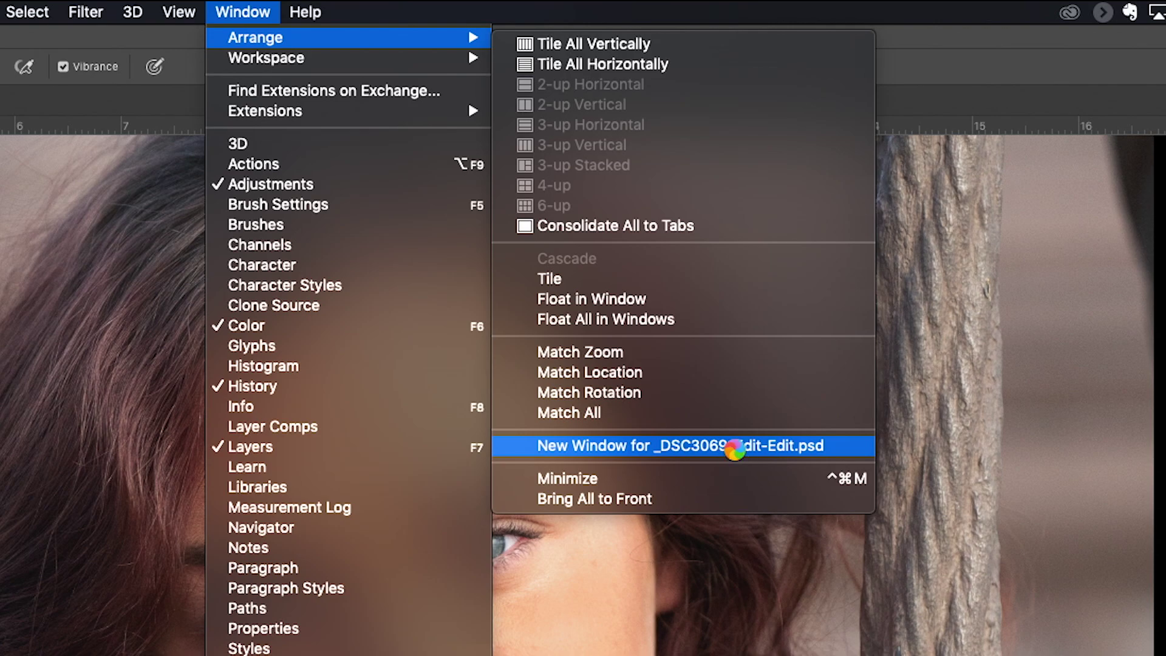
click(617, 446)
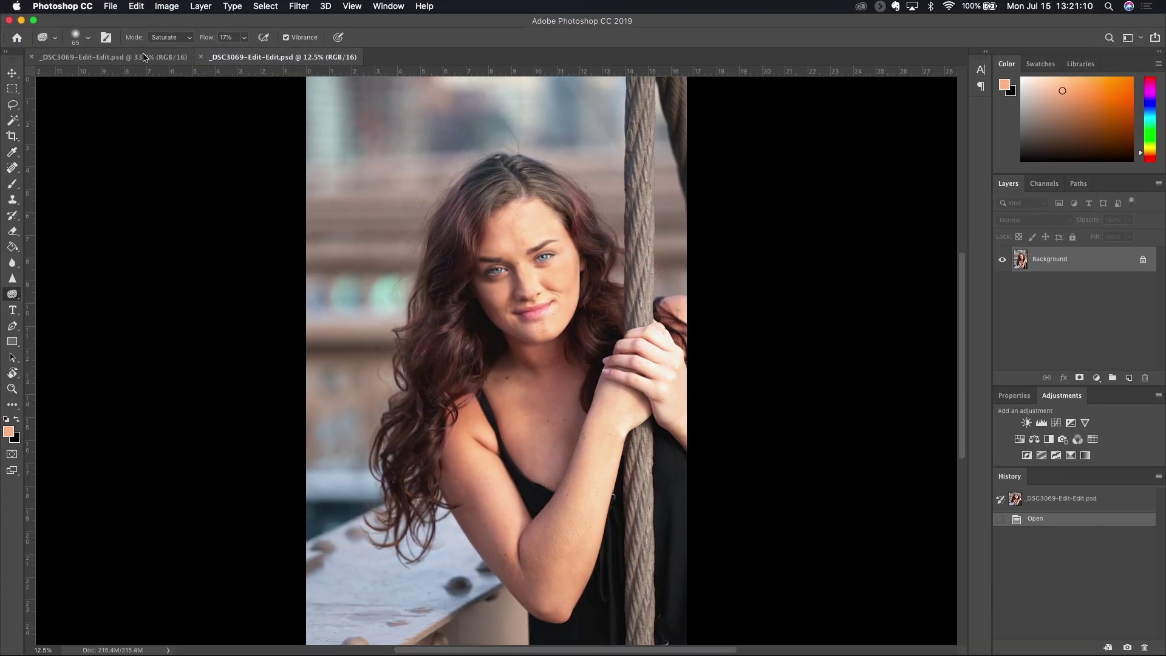
Step: Compare the two views of the portrait and arrange them side by side as 2-up Vertical
click(145, 58)
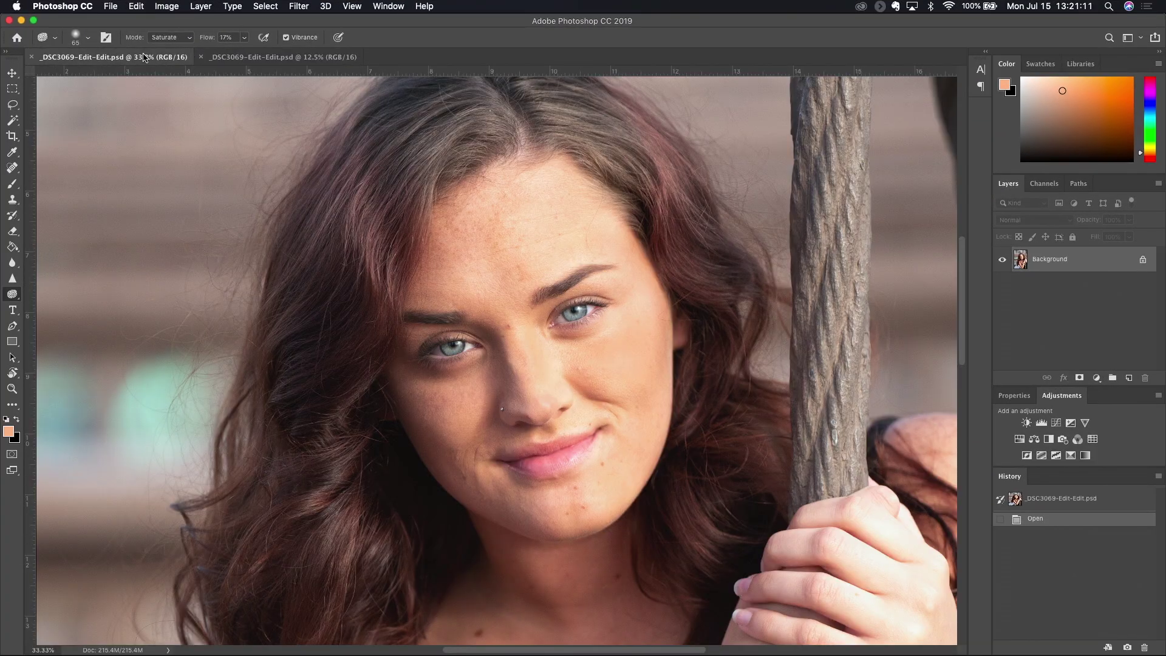
click(243, 61)
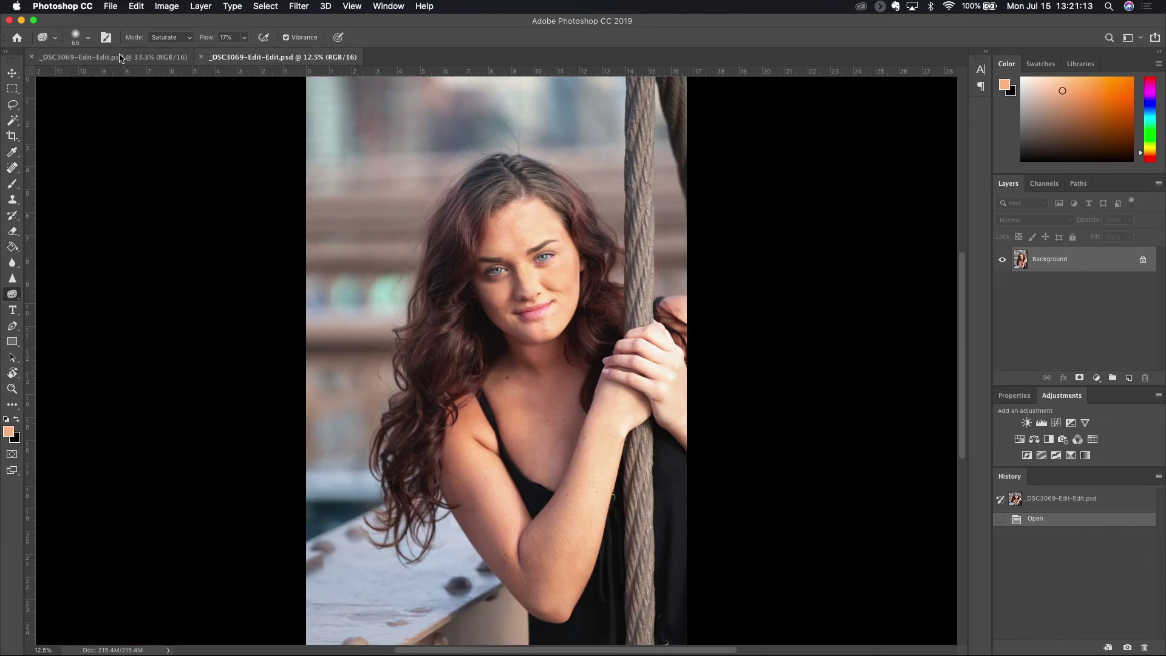
click(120, 58)
click(251, 59)
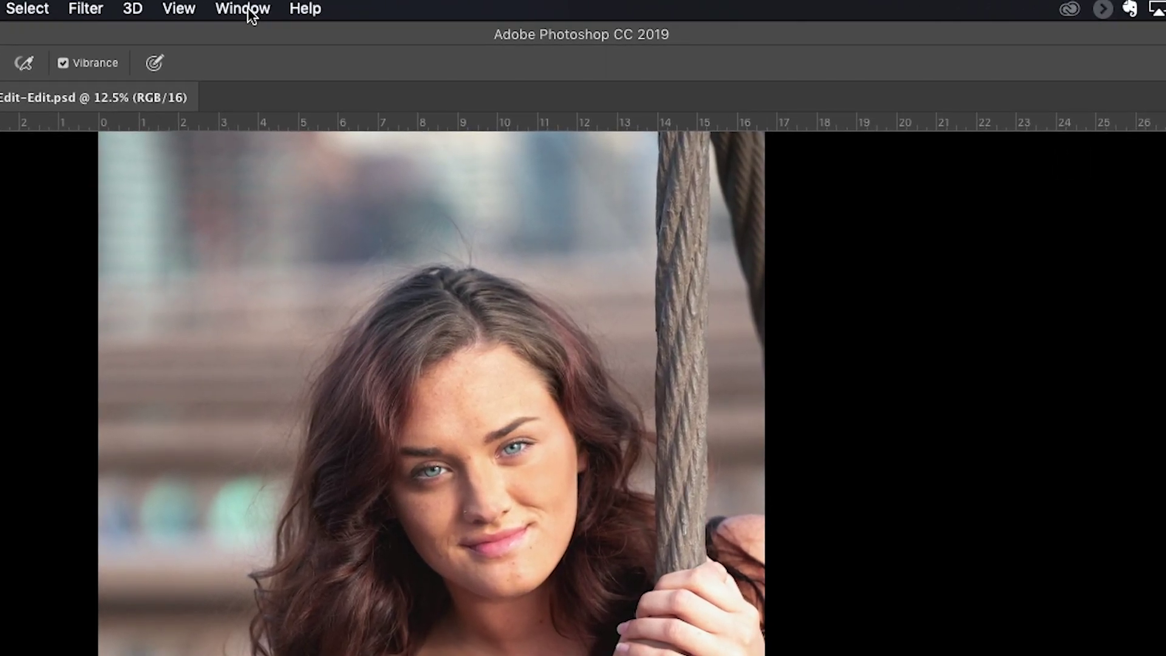
click(252, 15)
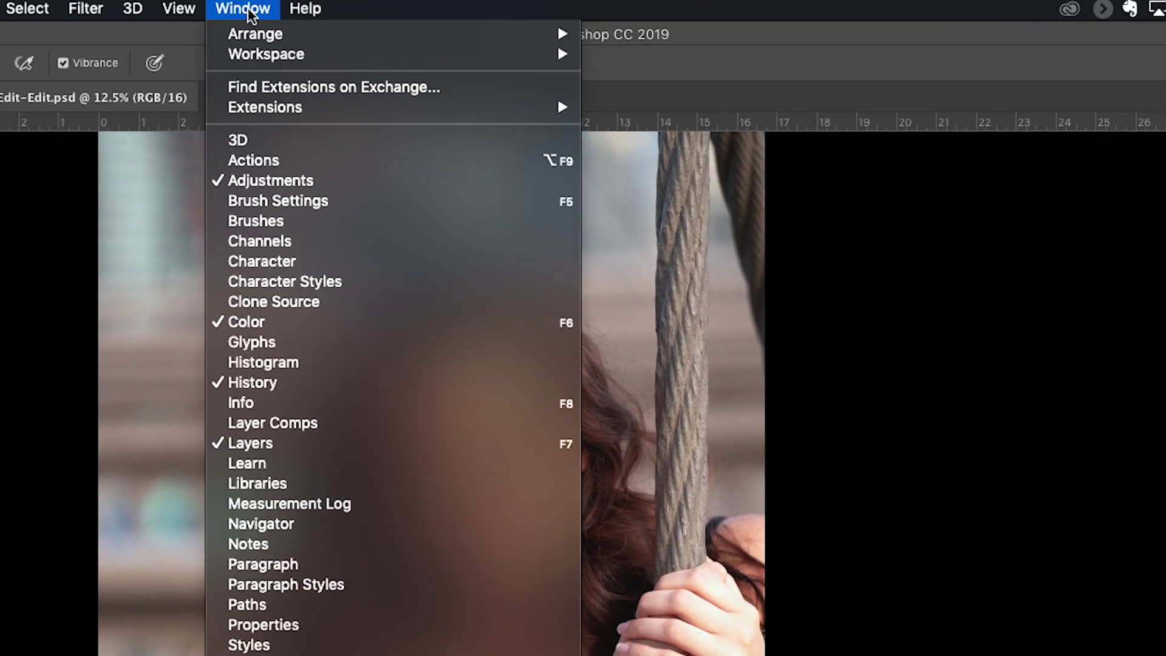
mouse_move(258, 36)
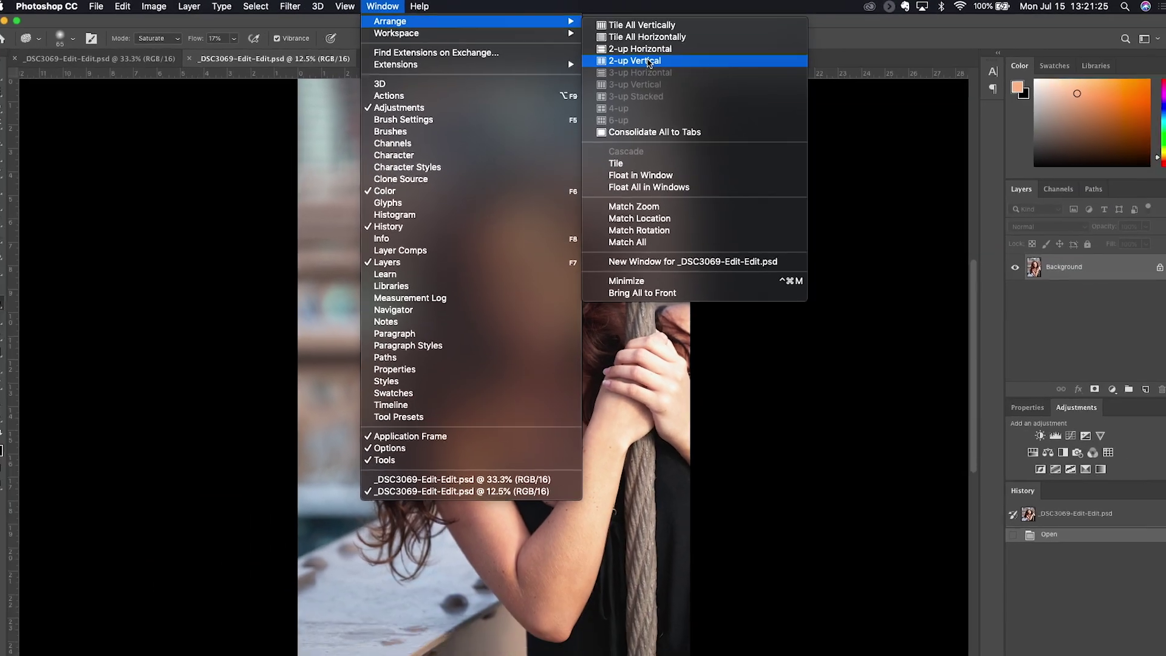
click(668, 78)
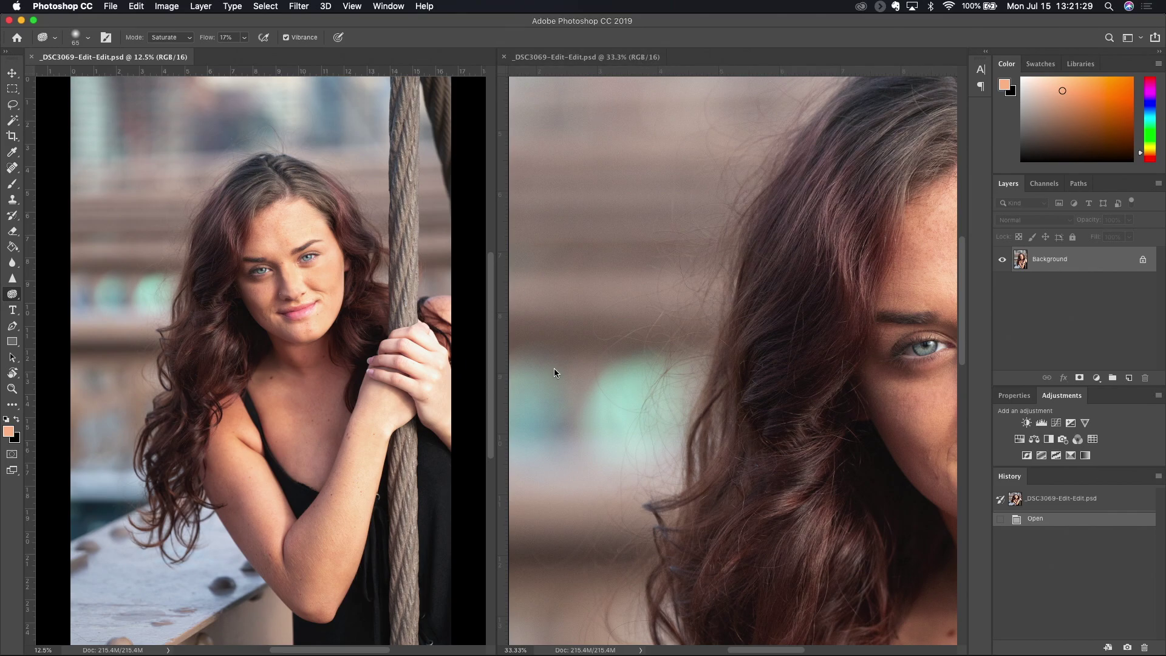
Step: Center the woman's whole face in the 33.3% view of the portrait
scroll(722, 305, right, 5)
scroll(722, 305, right, 10)
scroll(721, 305, up, 3)
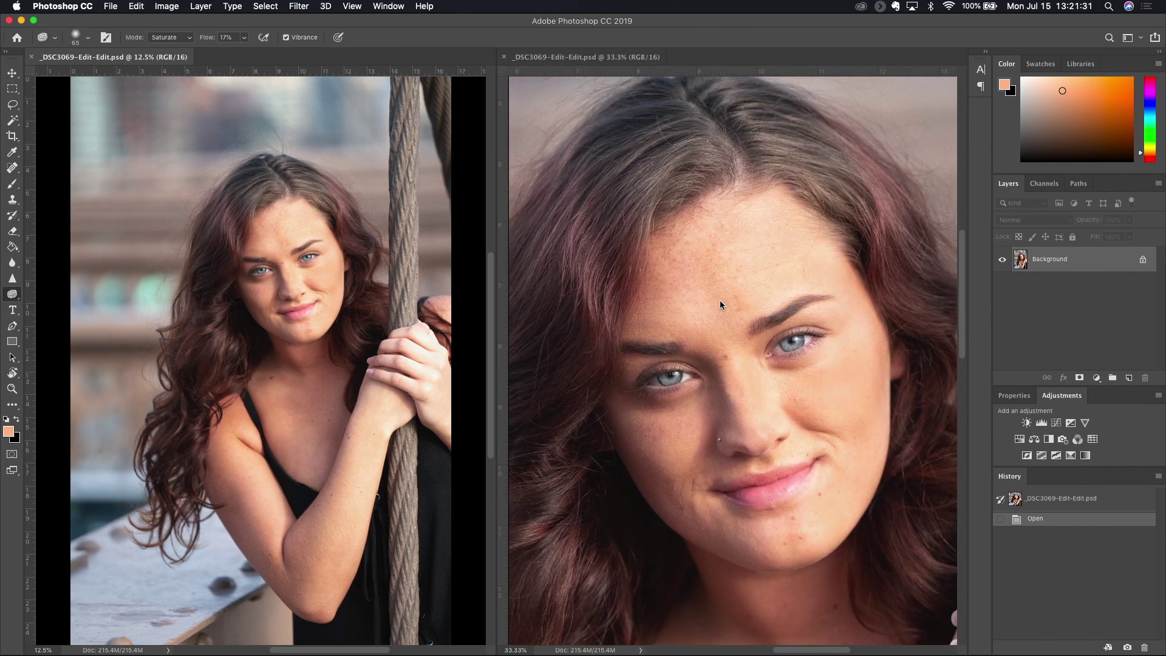
scroll(720, 300, left, 3)
scroll(720, 300, up, 2)
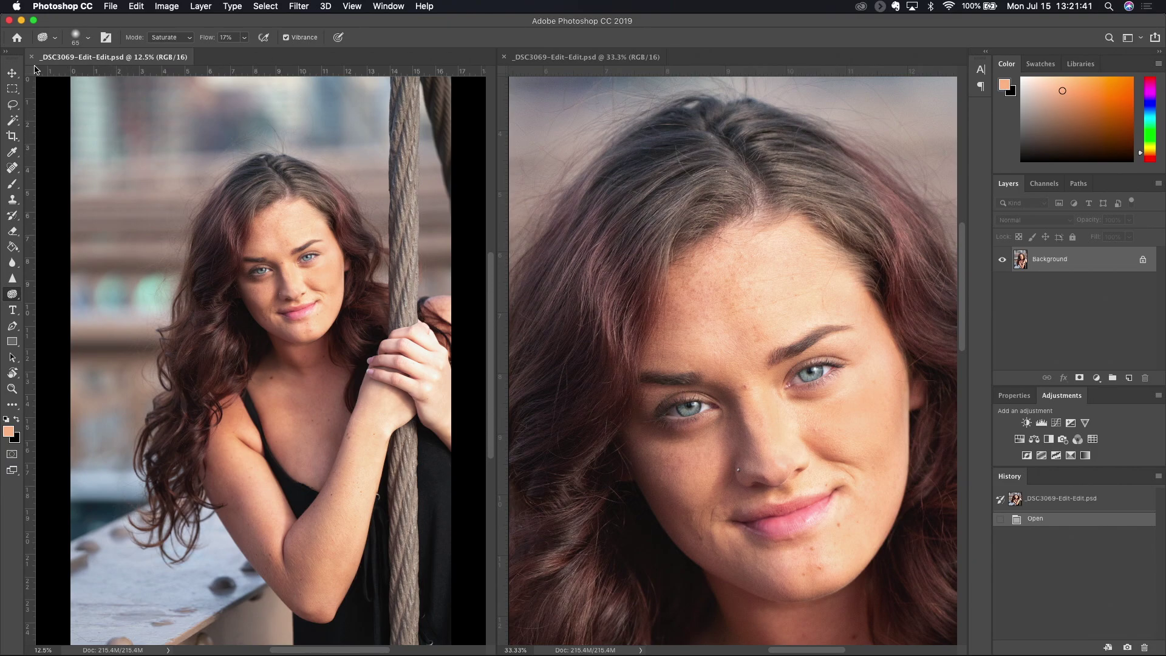
Step: Activate the 12.5% view and magnify it to 200% on the red blemish between the eyebrows
click(75, 62)
key(space)
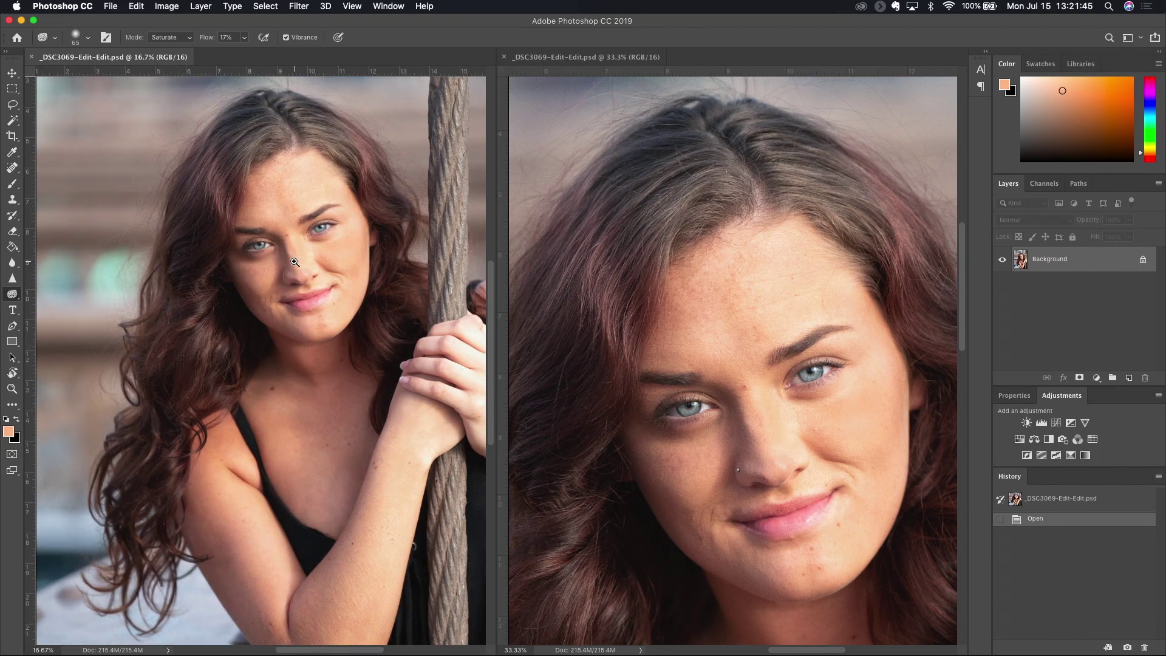
click(295, 262)
click(298, 253)
click(298, 253)
click(298, 253)
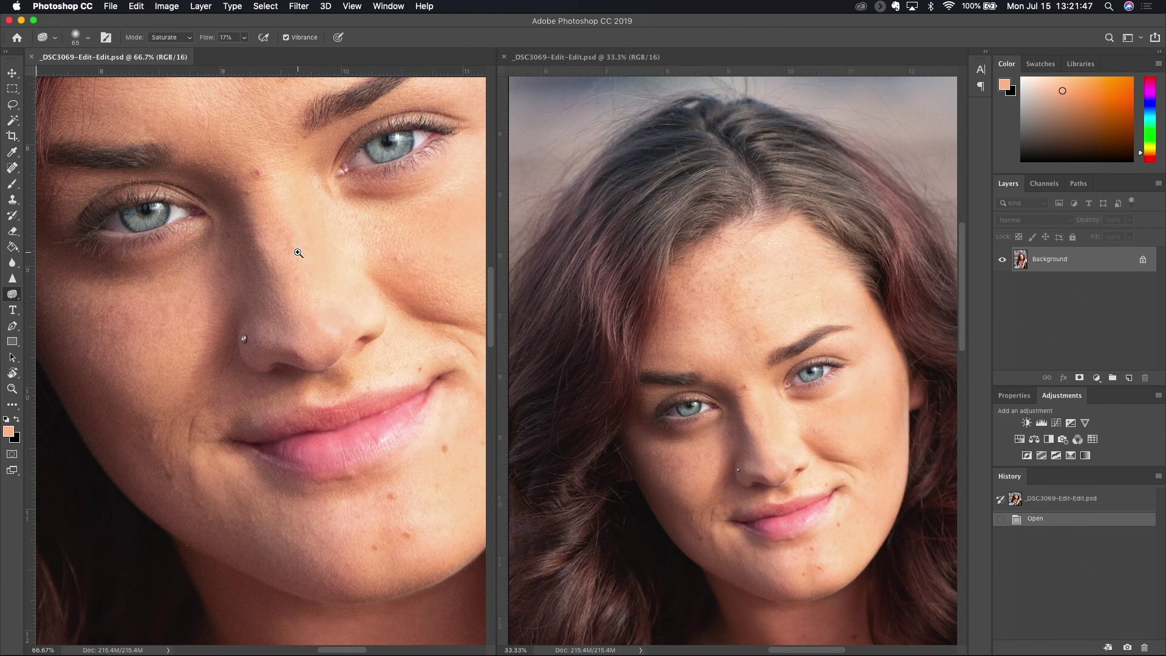
click(298, 252)
scroll(298, 253, up, 15)
scroll(298, 252, left, 5)
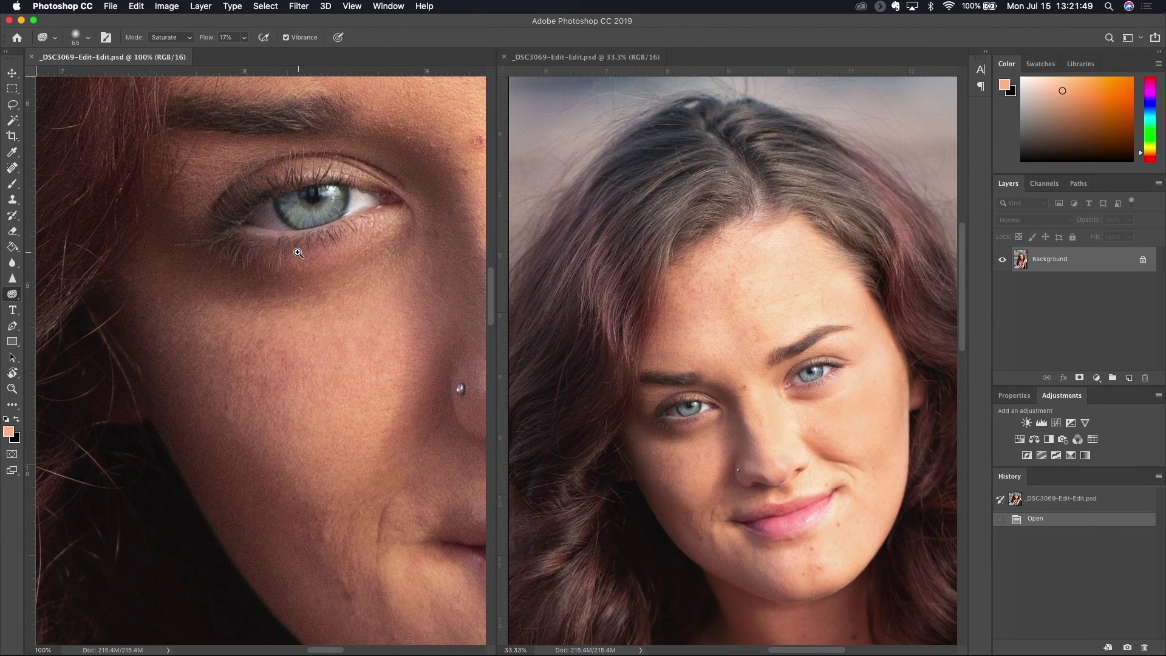
scroll(299, 253, right, 2)
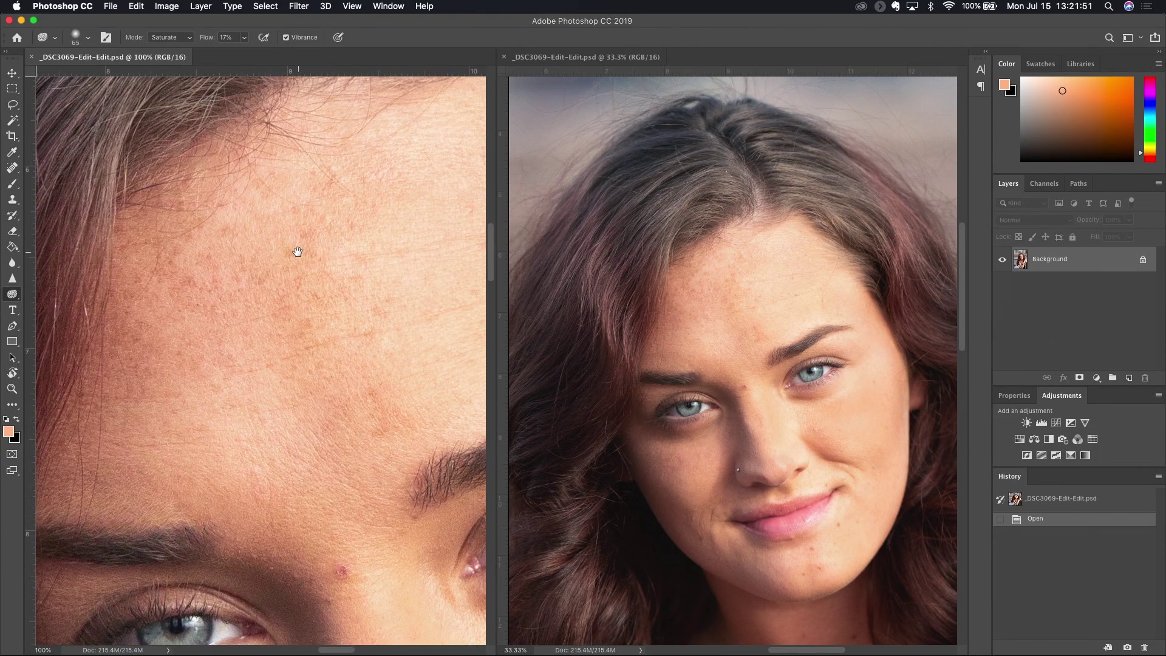
key(super+equal)
scroll(298, 253, down, 10)
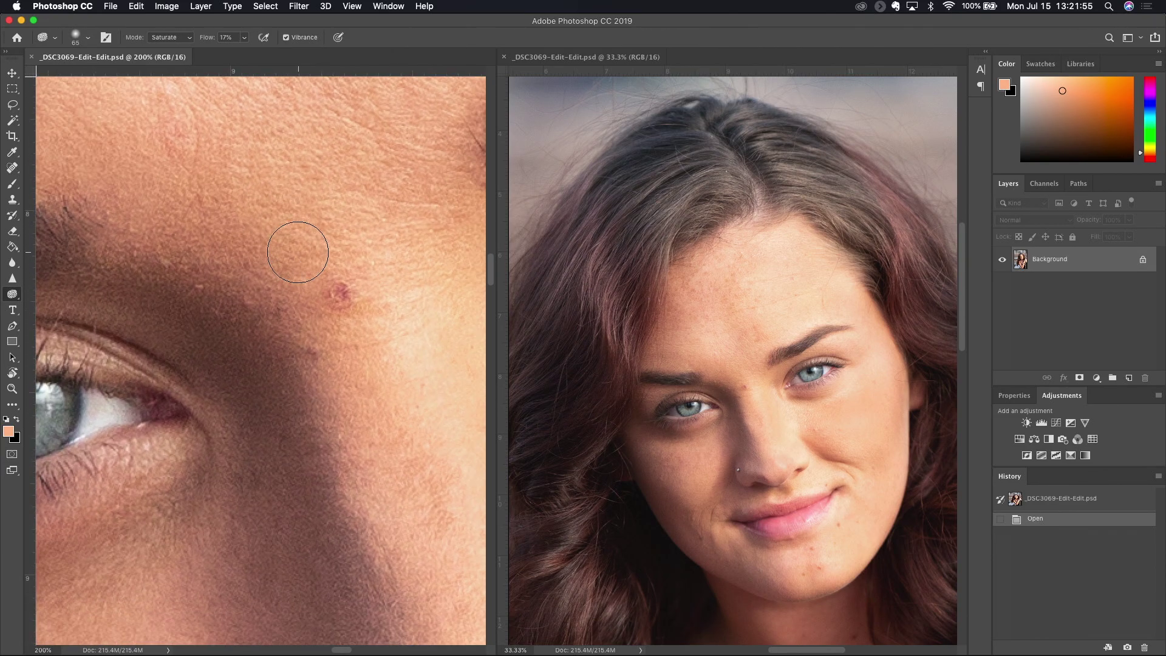
Step: Remove the red blemish and nearby marks between the eyebrows with the Spot Healing Brush
key(j)
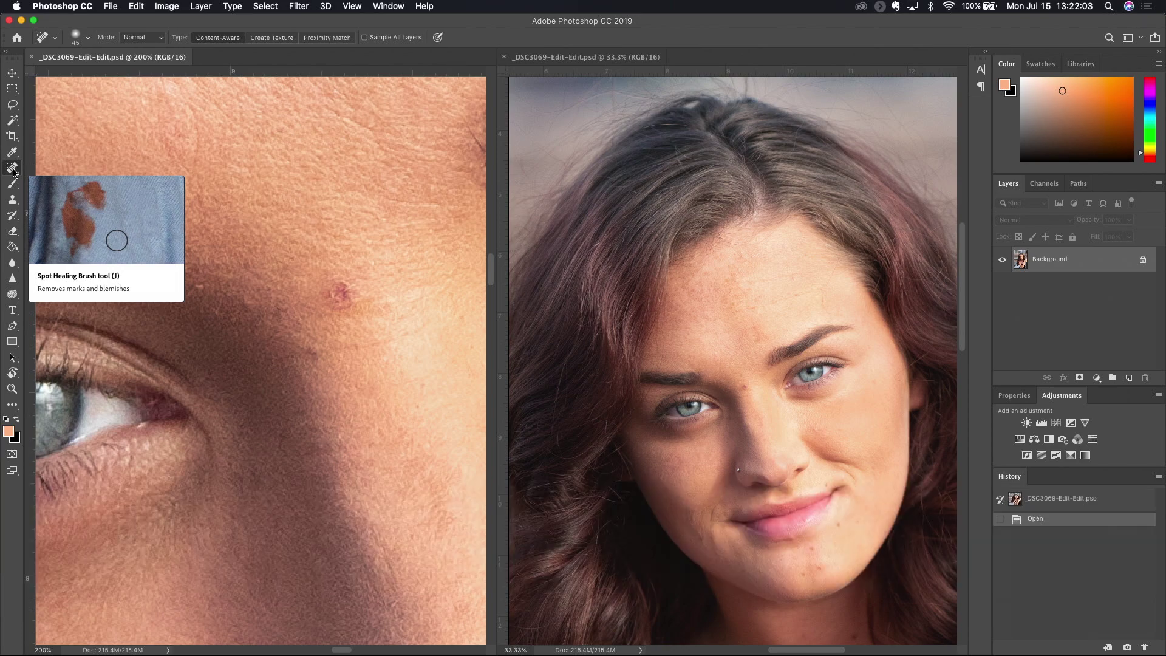
drag(339, 292, 339, 285)
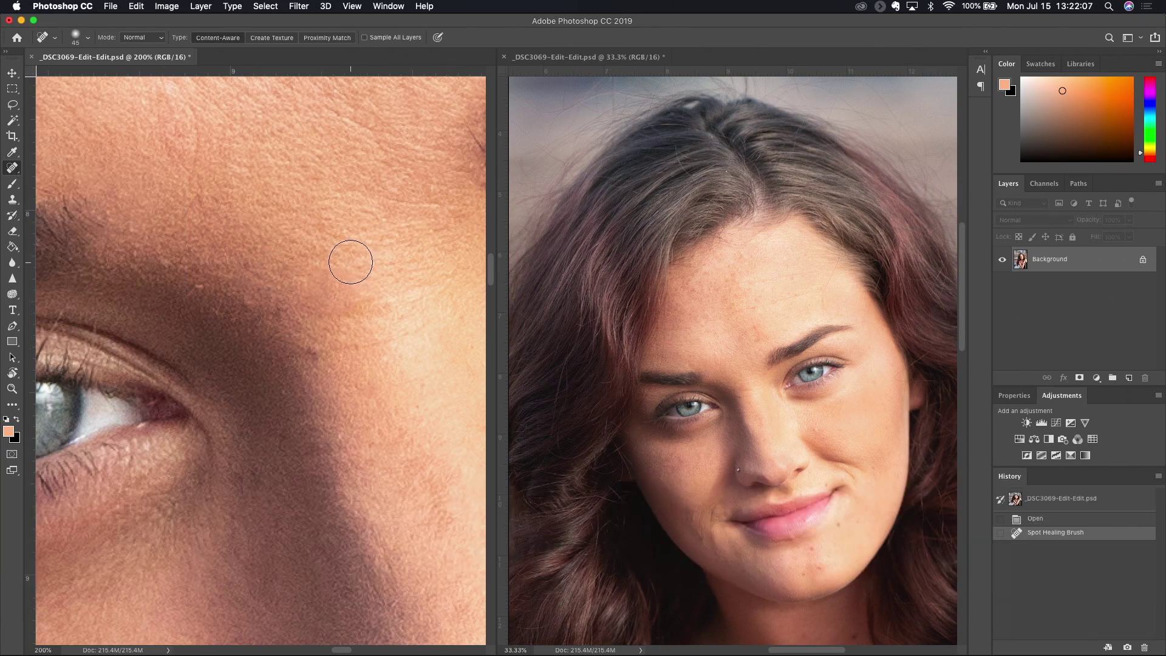
click(315, 283)
click(319, 282)
click(330, 279)
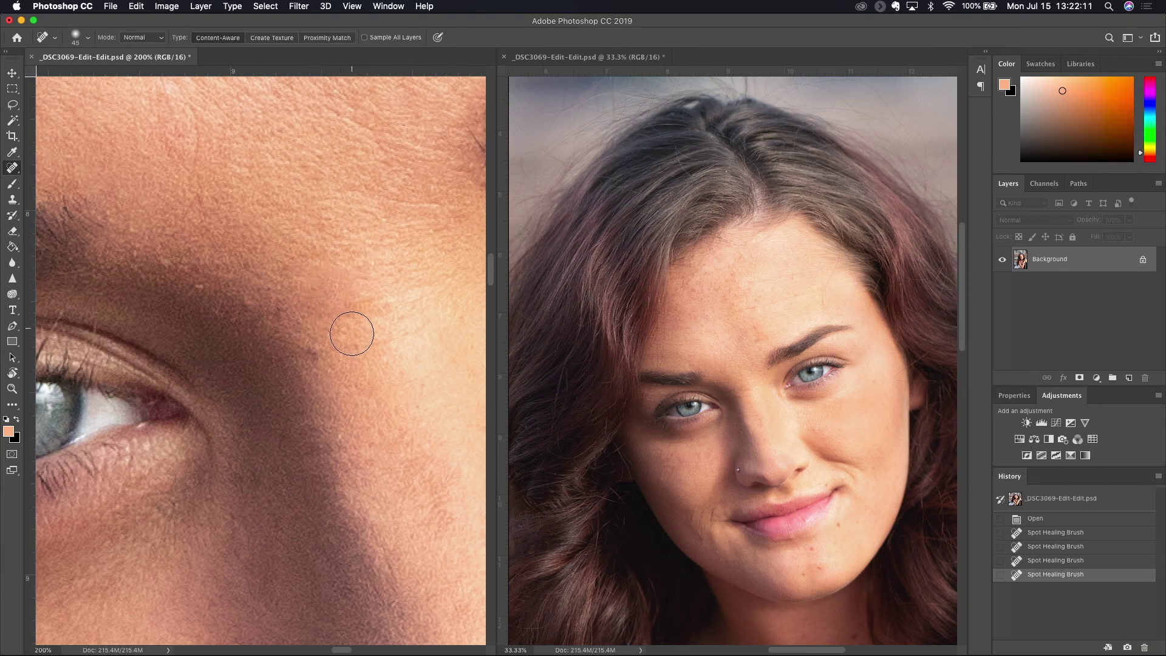
click(316, 349)
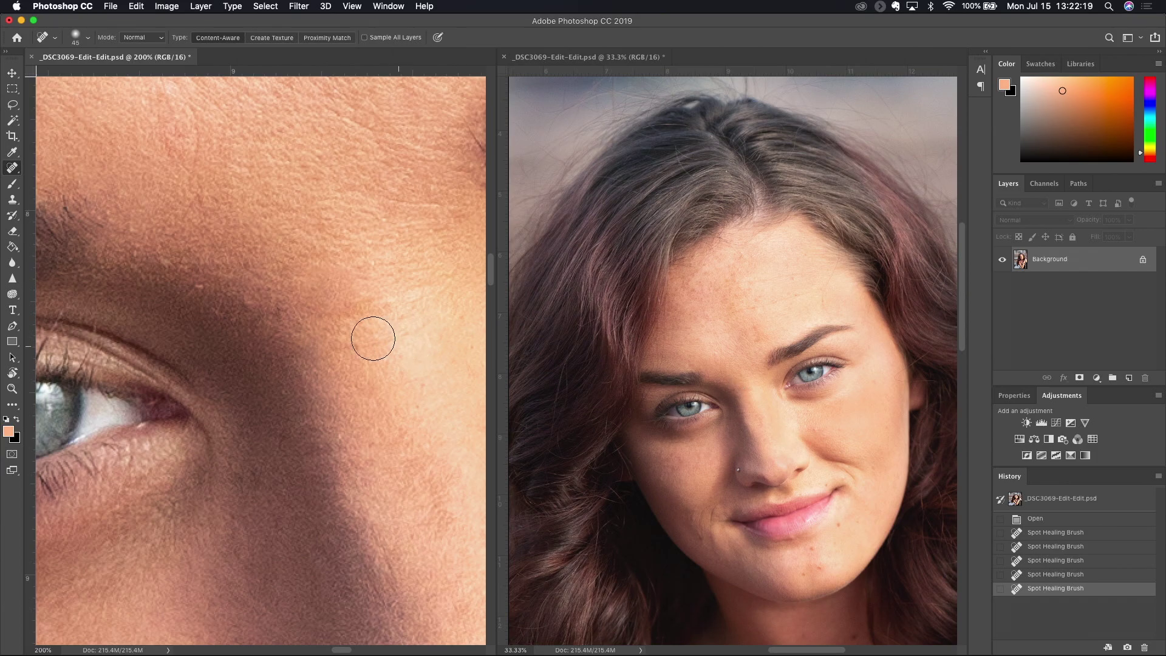
click(249, 297)
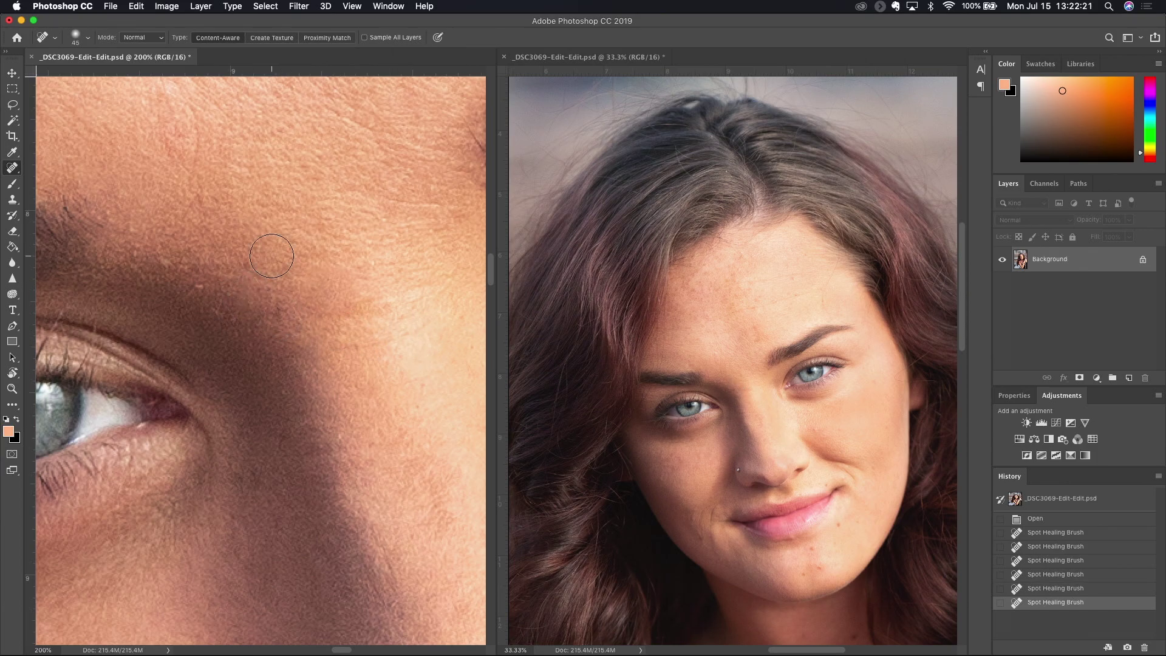
Step: Heal the reddish spots on the lower middle of the forehead, just above the inner end of the eyebrow
scroll(272, 256, up, 5)
scroll(271, 256, up, 5)
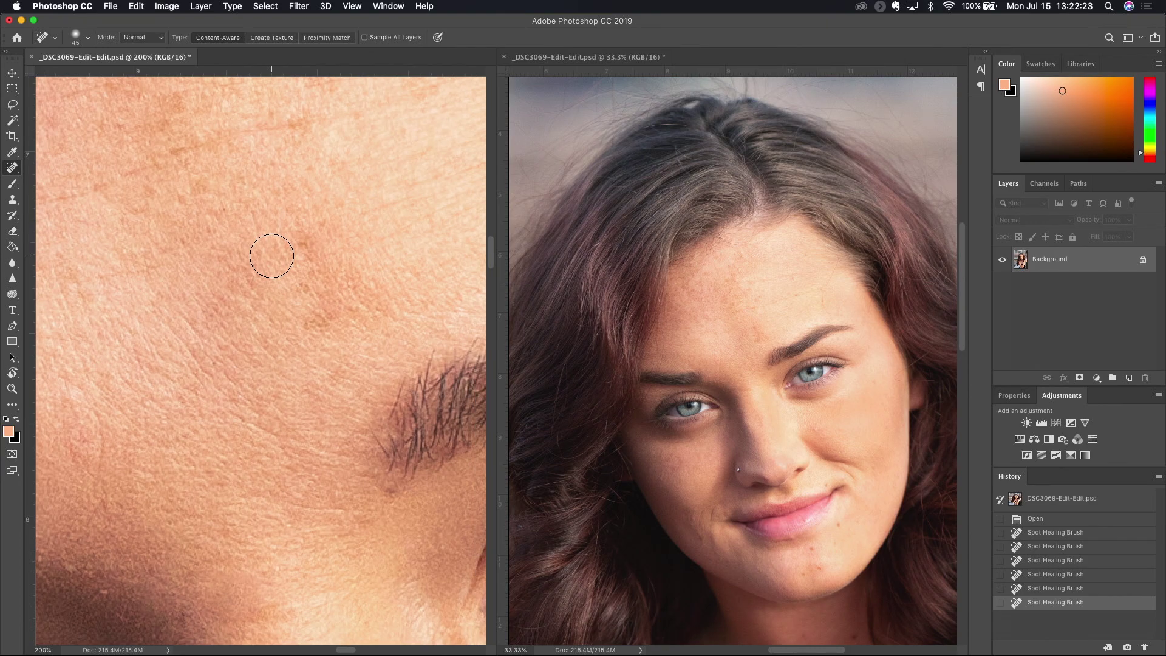
scroll(272, 256, up, 1)
click(313, 336)
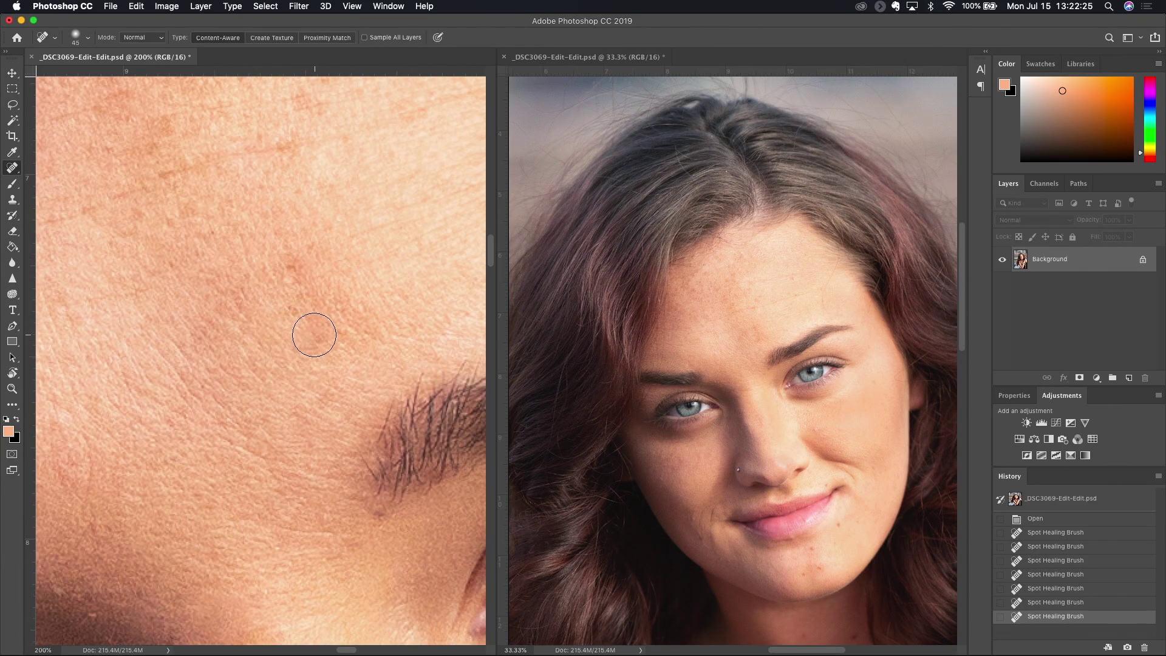
click(314, 335)
click(323, 317)
click(359, 320)
click(342, 310)
click(332, 296)
click(300, 312)
click(298, 272)
click(298, 257)
Step: Heal the small spots on the upper forehead with the Spot Healing Brush
scroll(299, 254, up, 5)
scroll(299, 254, right, 2)
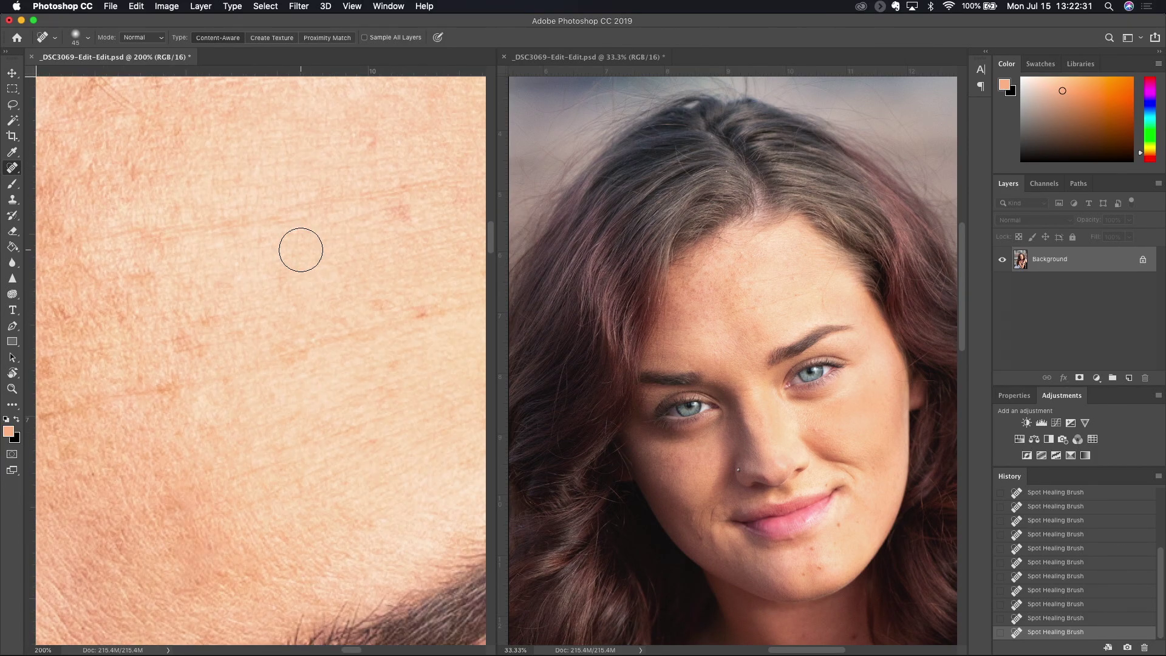
scroll(300, 249, up, 5)
scroll(300, 249, right, 4)
click(282, 251)
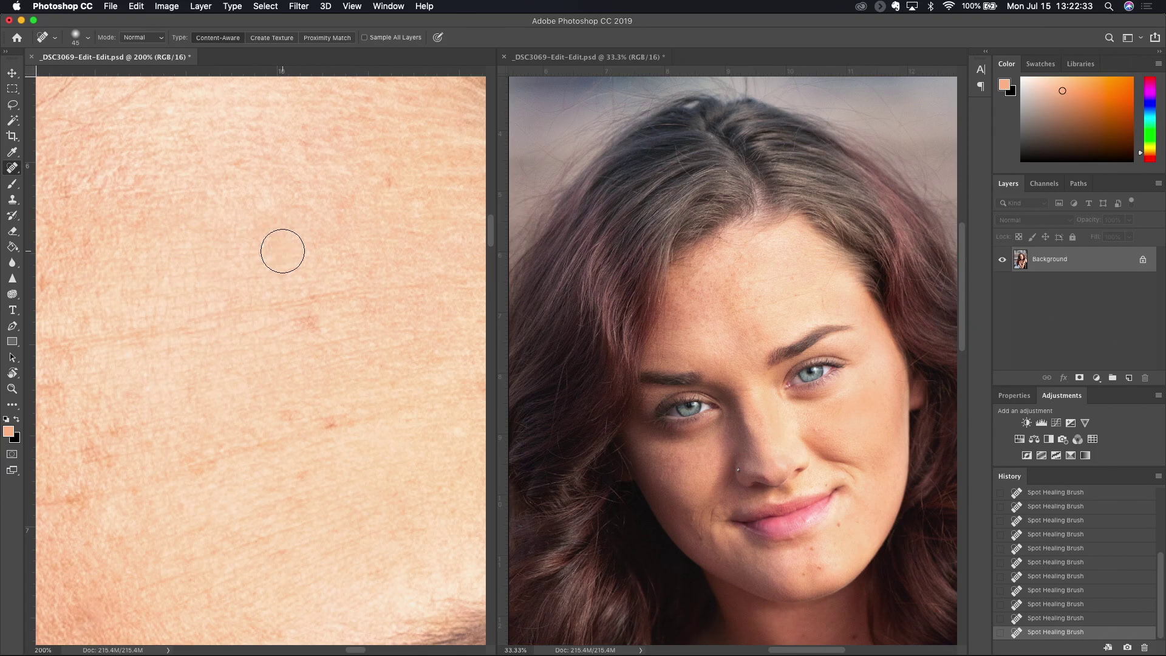
click(384, 182)
Step: Check the hairline for marks and heal the spots on the shaded cheek below the eye
scroll(332, 432, up, 2)
scroll(332, 432, right, 4)
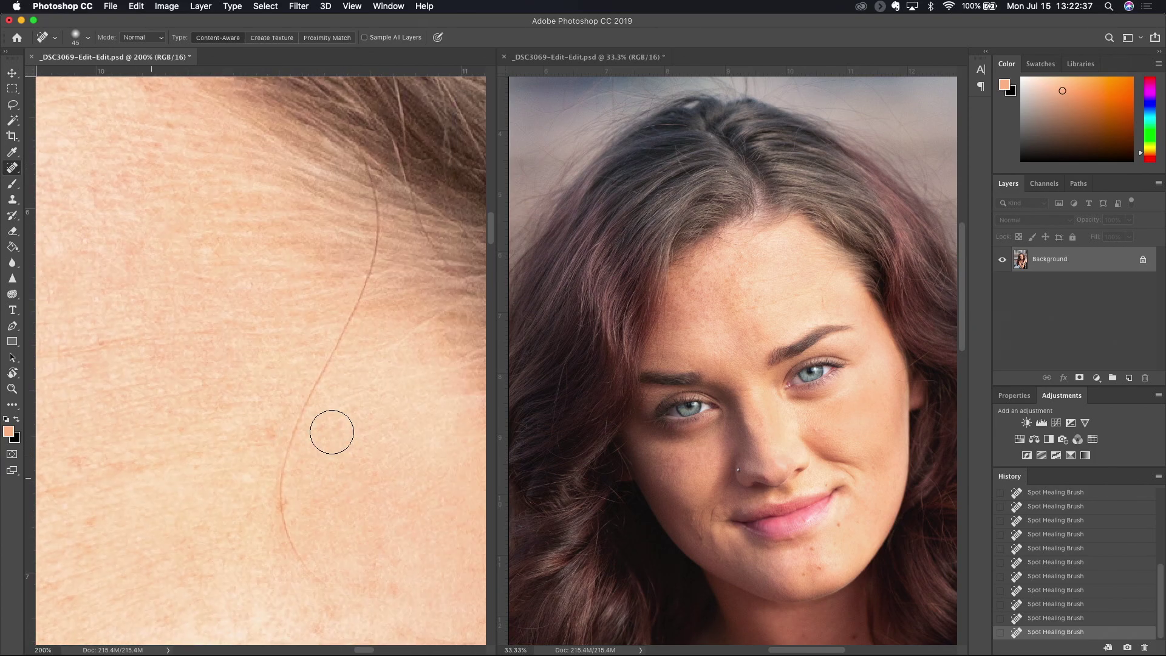
scroll(331, 432, up, 2)
scroll(331, 432, left, 3)
scroll(332, 432, down, 4)
scroll(332, 432, up, 4)
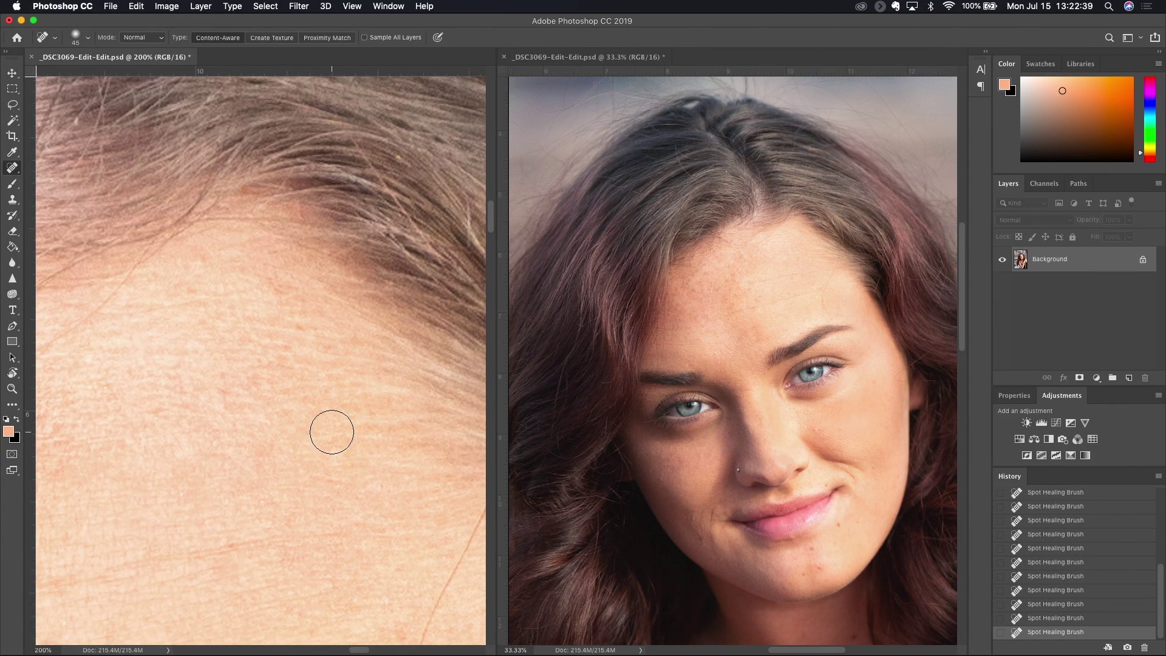
scroll(332, 432, down, 8)
scroll(331, 432, left, 10)
scroll(332, 432, down, 12)
scroll(331, 432, left, 5)
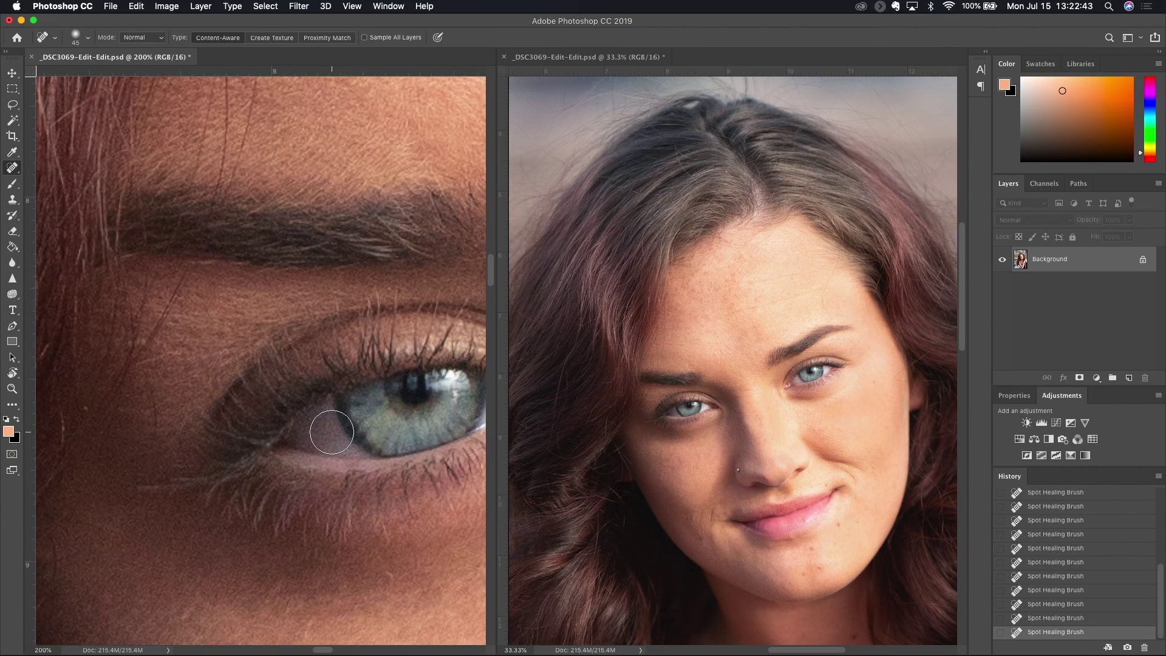
scroll(332, 432, down, 10)
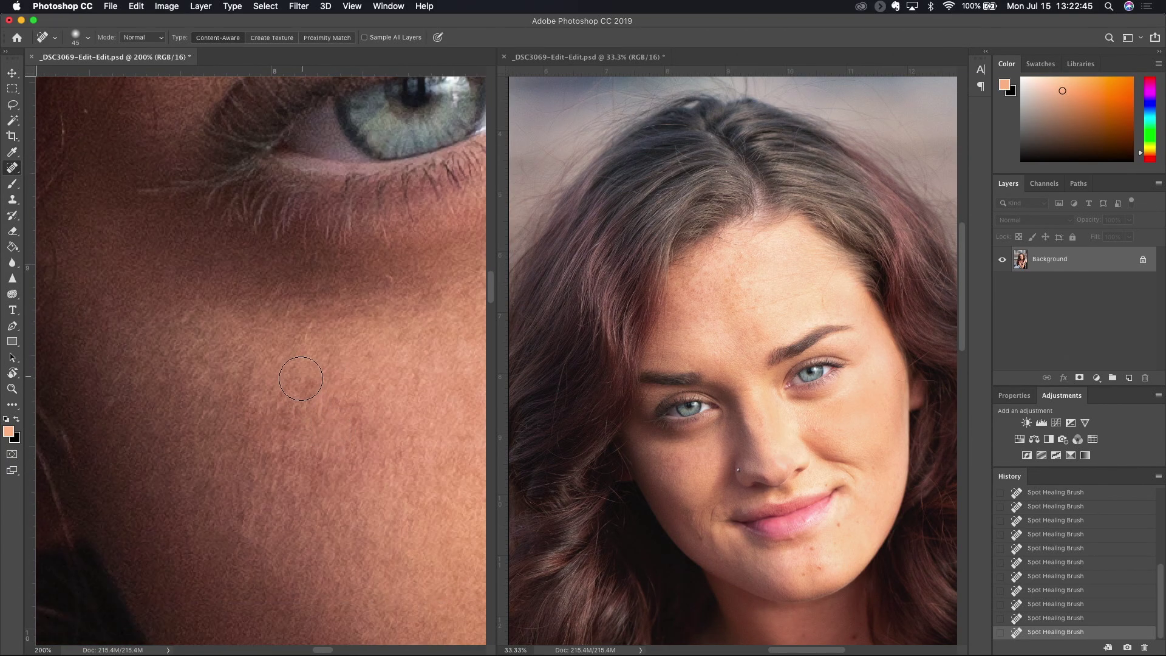
click(332, 403)
click(356, 401)
click(367, 353)
Step: Heal the marks between the inner corner of the shaded eye and the bridge of the nose
scroll(368, 355, right, 10)
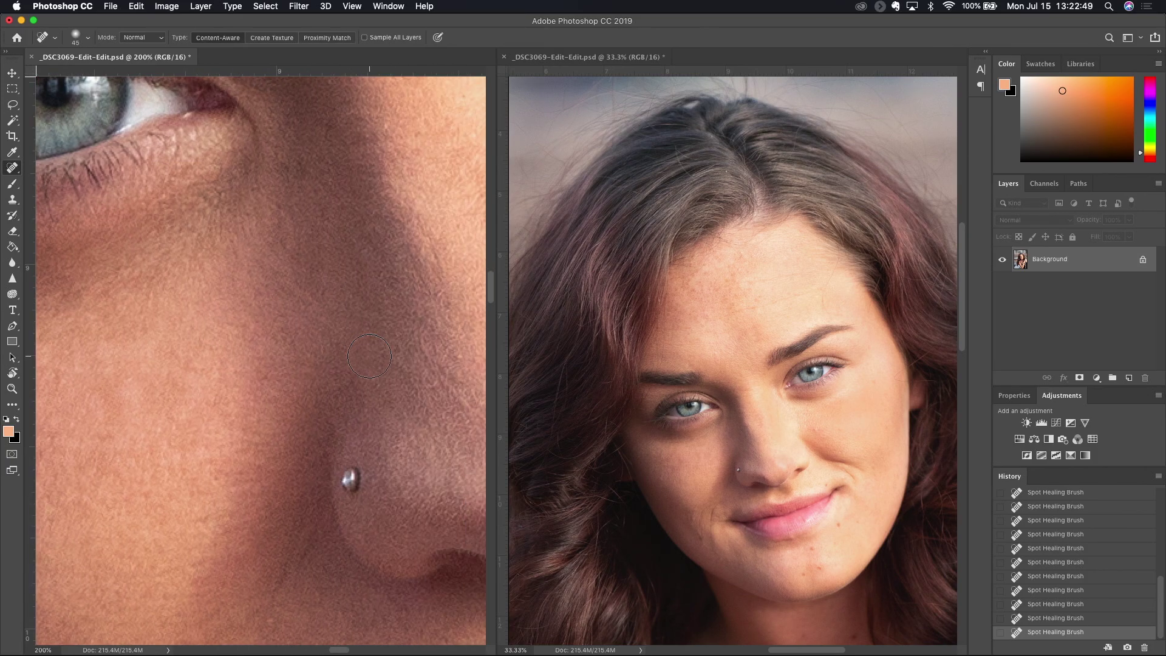
scroll(369, 356, up, 2)
click(283, 216)
click(298, 218)
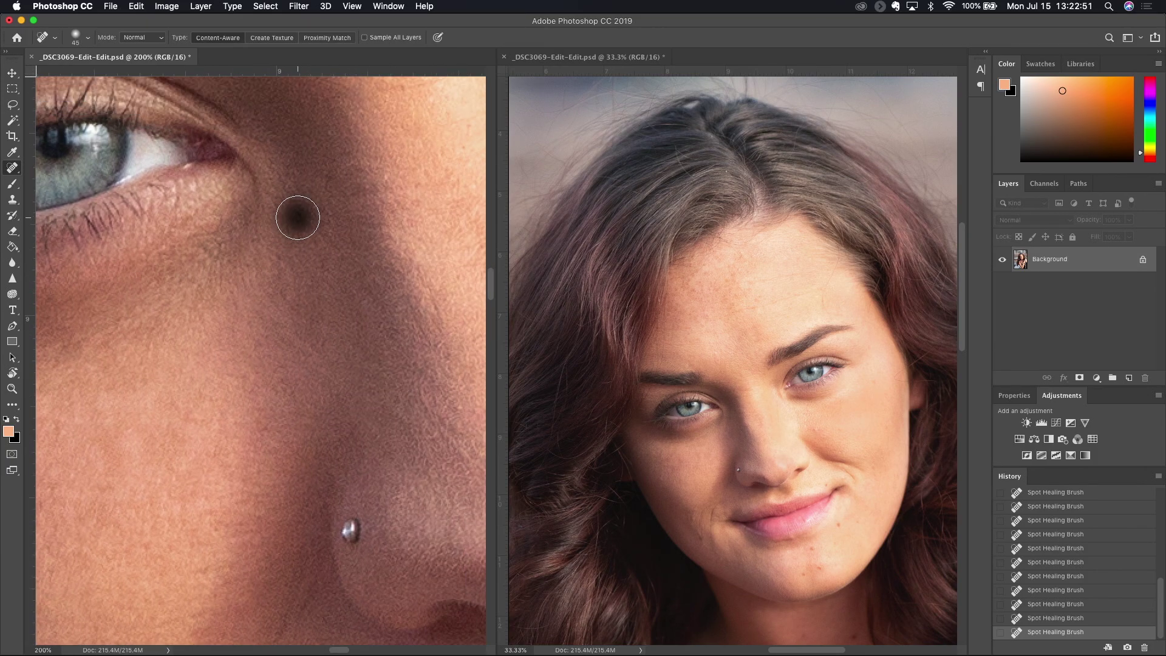
Step: Heal the marks on the shaded cheek beside the nose and on the skin above the shaded corner of the mouth
scroll(367, 253, down, 12)
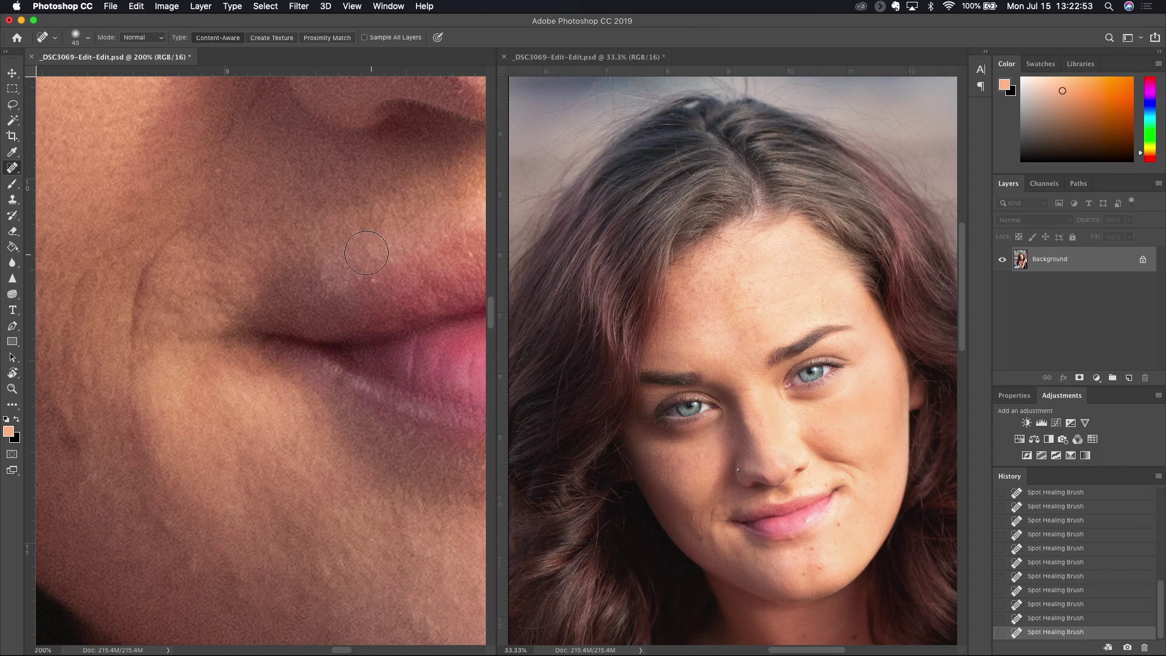
click(217, 170)
click(375, 280)
Step: Heal the fine creases on the shaded cheek outside the mouth corner and the small marks below them toward the jaw
scroll(263, 311, down, 4)
scroll(263, 311, left, 6)
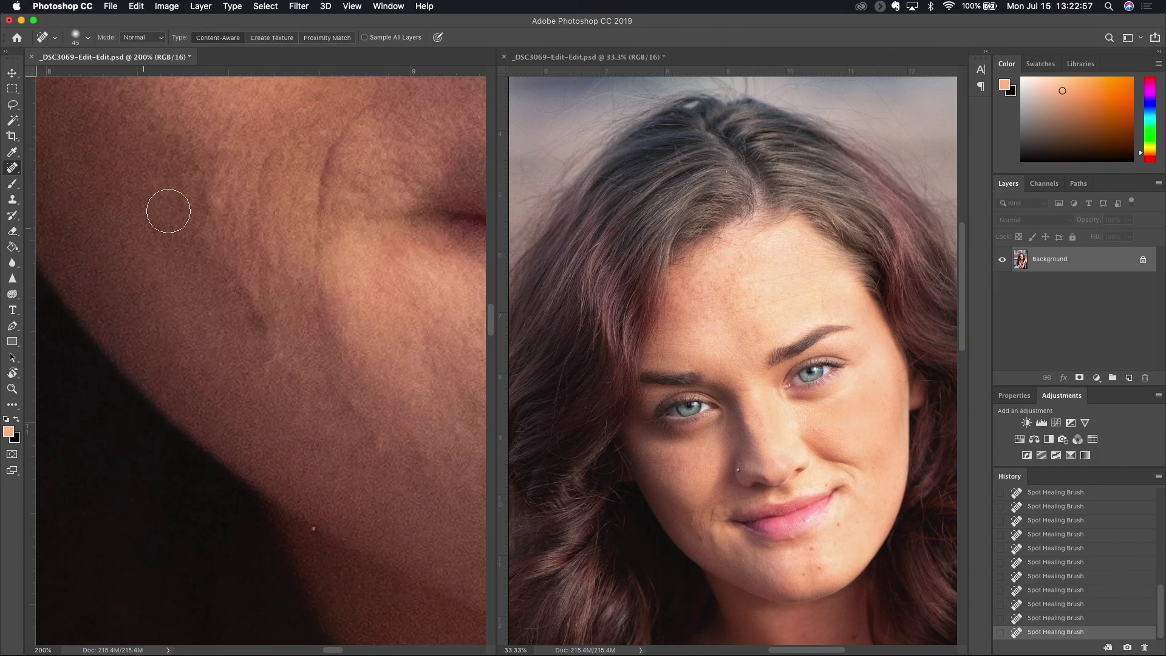
drag(208, 195, 218, 156)
drag(254, 278, 265, 317)
mouse_move(261, 224)
mouse_down()
mouse_move(264, 166)
mouse_move(270, 133)
mouse_up()
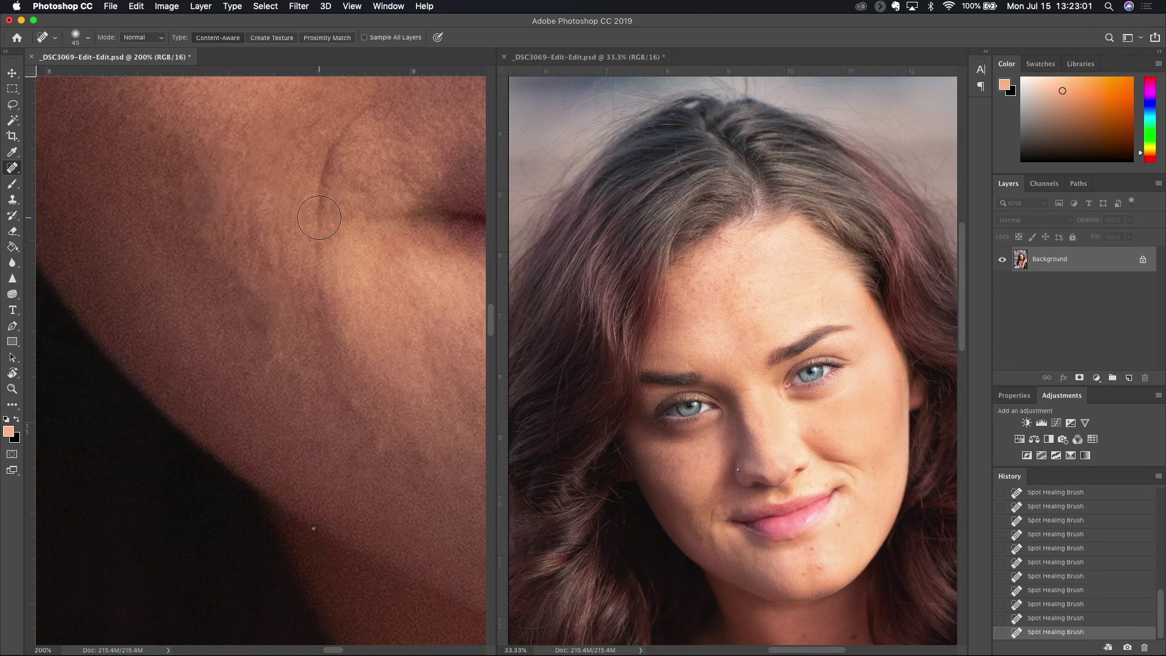
click(382, 446)
click(364, 406)
click(402, 341)
Step: Heal the small marks across the shaded side and middle of the chin, up to the skin below the lower lip
scroll(402, 343, down, 5)
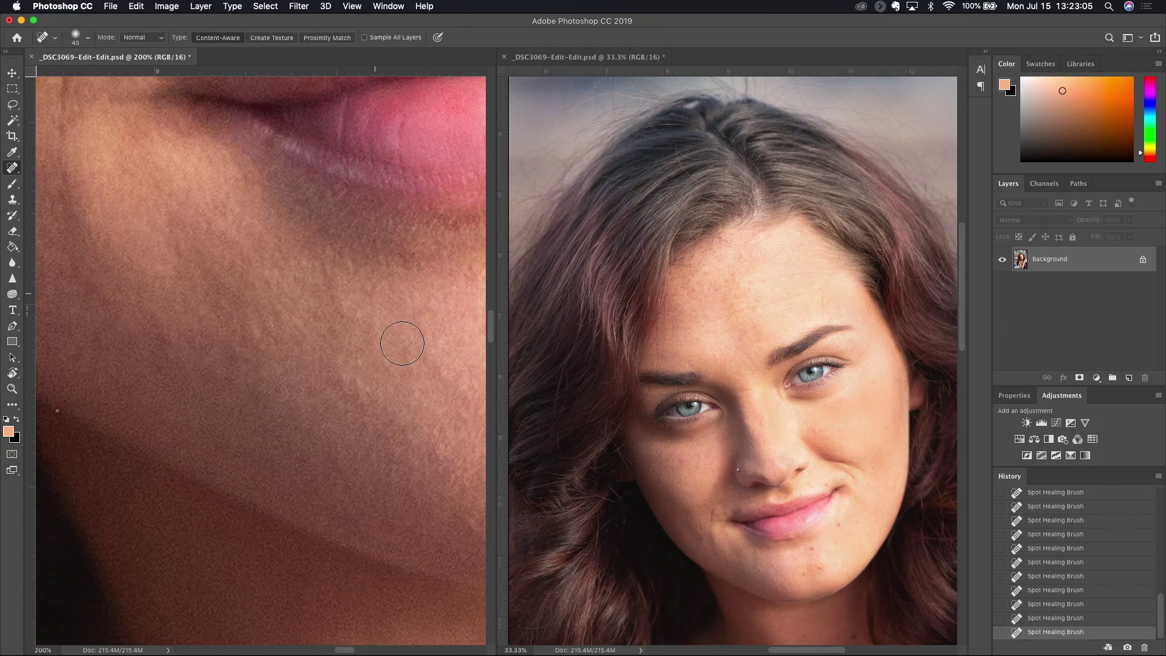
scroll(402, 343, down, 5)
scroll(328, 347, right, 5)
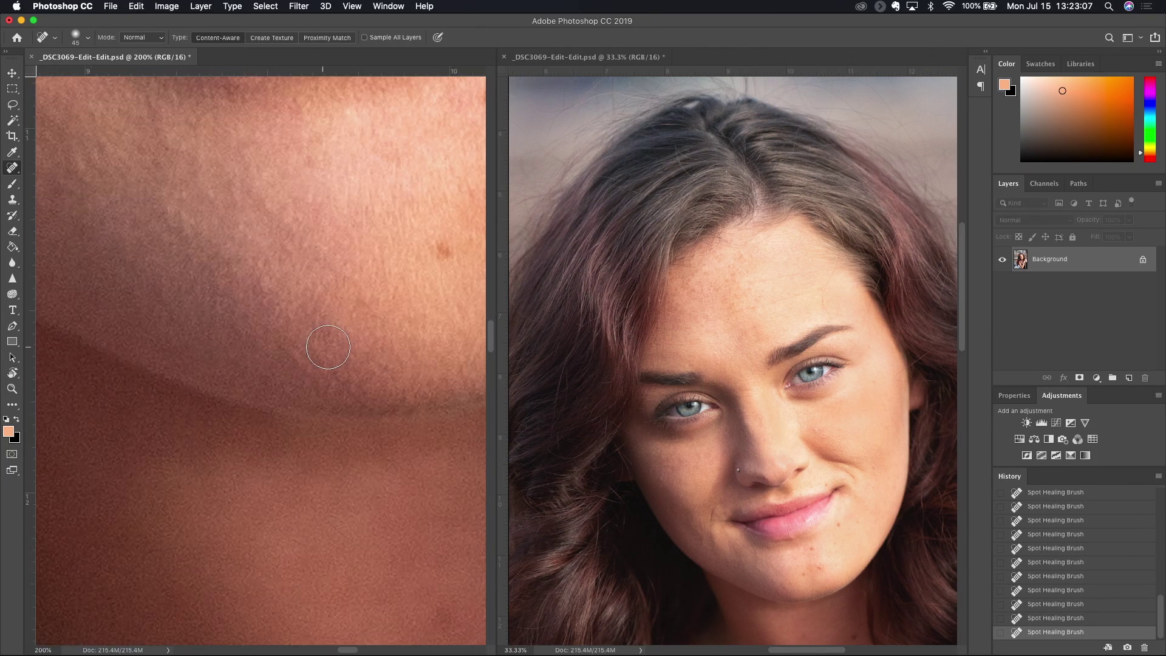
click(273, 243)
click(370, 199)
click(368, 198)
scroll(367, 199, up, 5)
click(343, 223)
click(336, 236)
click(294, 377)
click(339, 363)
Step: Heal the brown moles and reddish spots on the lit side of the chin, below and beside the lower lip
scroll(328, 357, right, 5)
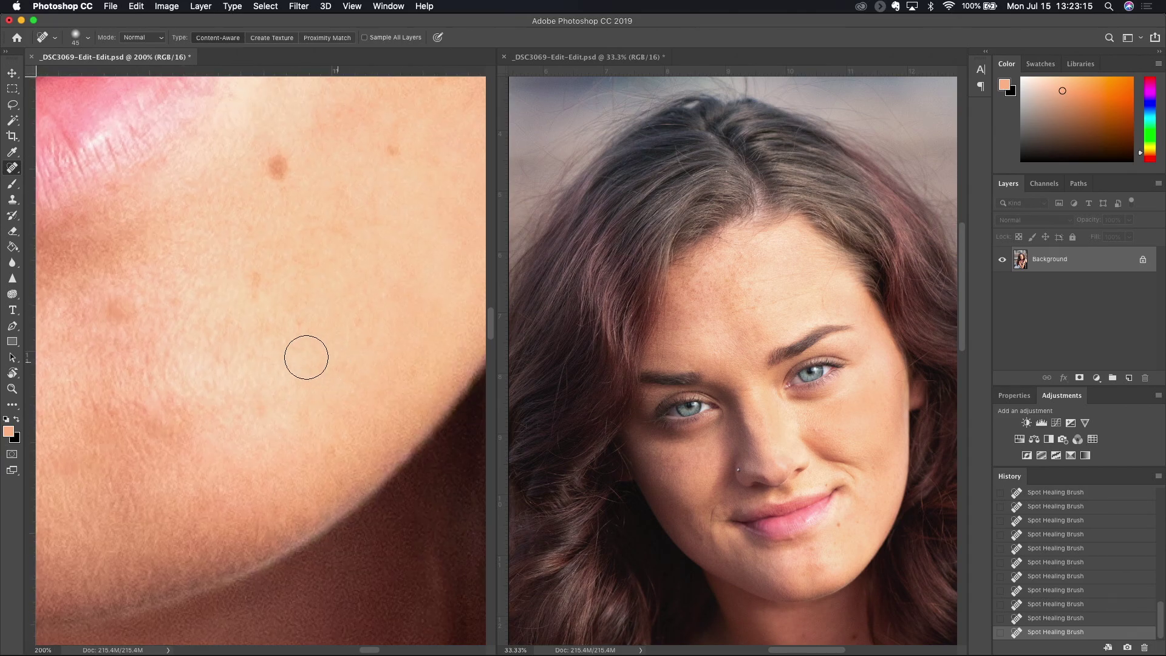
click(117, 310)
click(253, 278)
click(279, 165)
click(281, 158)
click(278, 175)
click(392, 151)
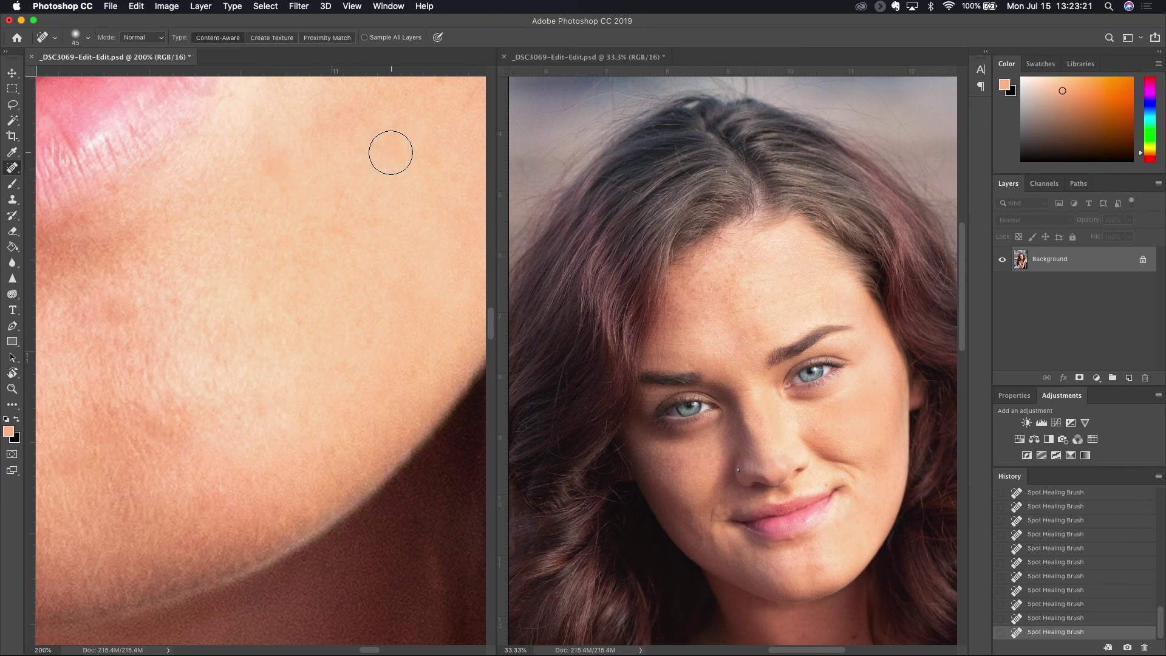
click(122, 309)
click(120, 310)
Step: Heal the small brown spot and the pale bumps just above the lit corner of the mouth
scroll(213, 274, up, 10)
scroll(213, 274, left, 4)
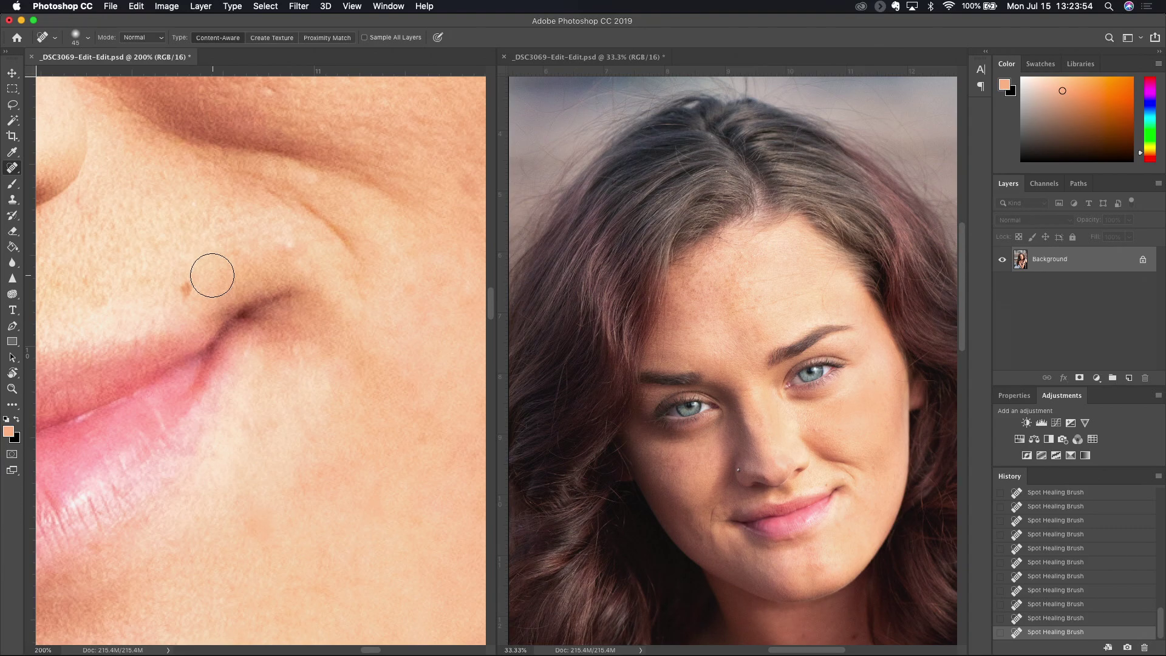
click(189, 285)
click(286, 243)
click(296, 246)
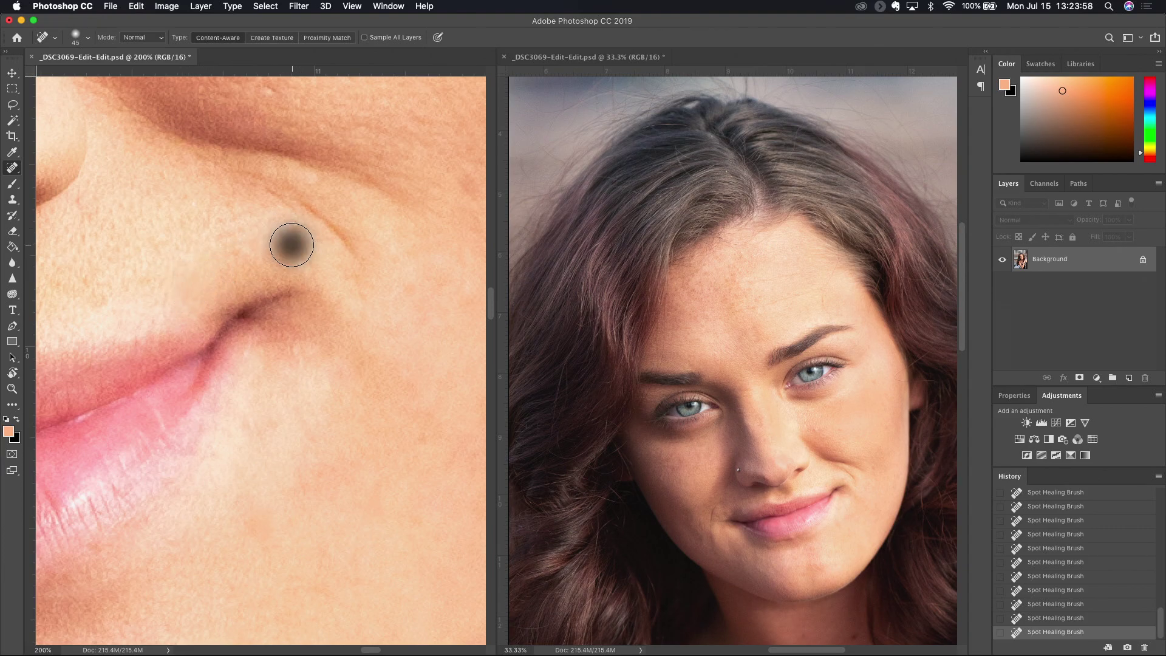
Step: Reduce the brush size to 25 and heal the small mark between the nose and the upper lip
scroll(281, 231, left, 5)
key(bracketleft)
key(bracketleft)
click(175, 321)
click(177, 319)
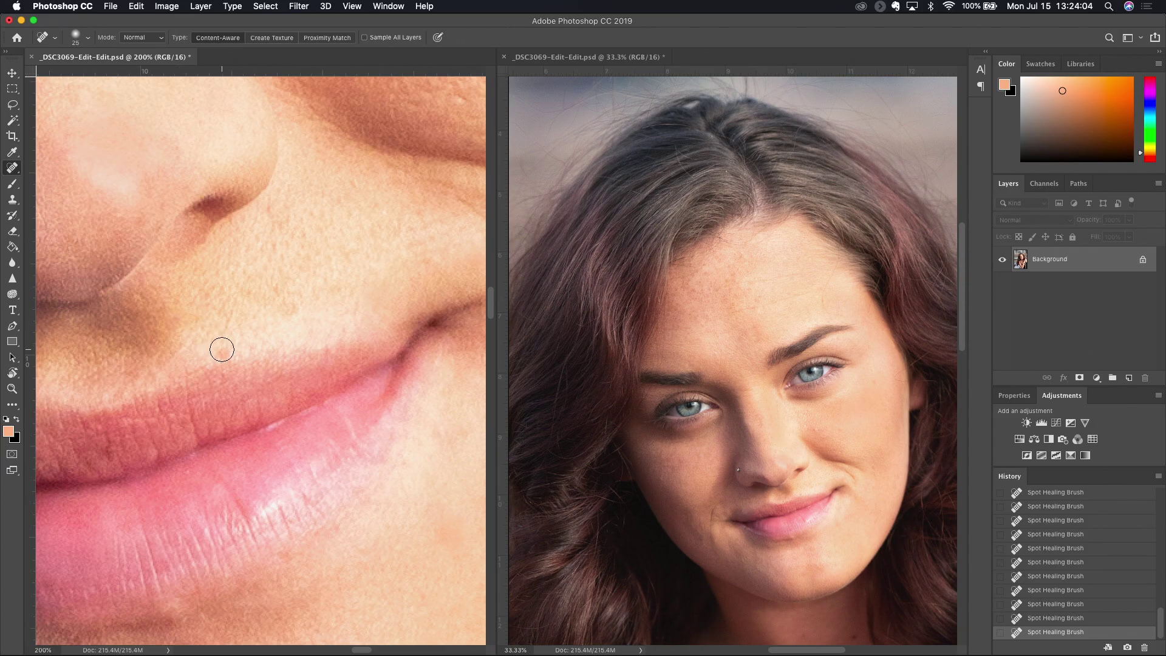
Step: Heal the red bump on the lit cheek beside the nose and the brownish spot on the outer cheek below the eye
scroll(284, 313, up, 10)
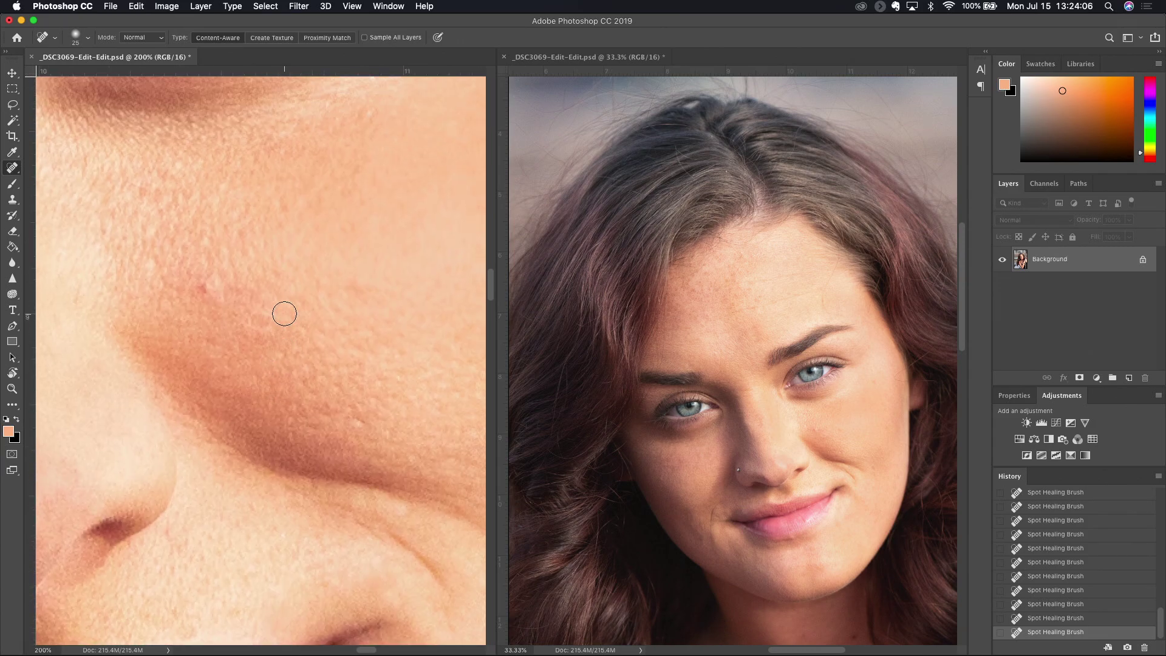
click(201, 290)
scroll(217, 279, right, 10)
scroll(218, 279, up, 8)
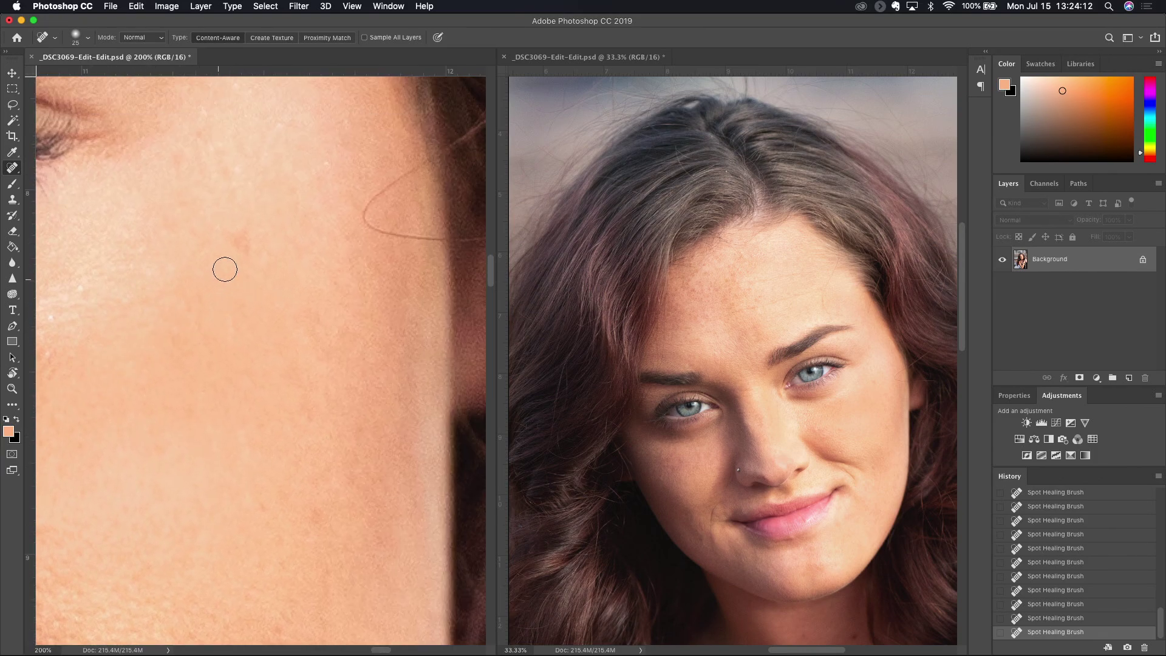
click(239, 243)
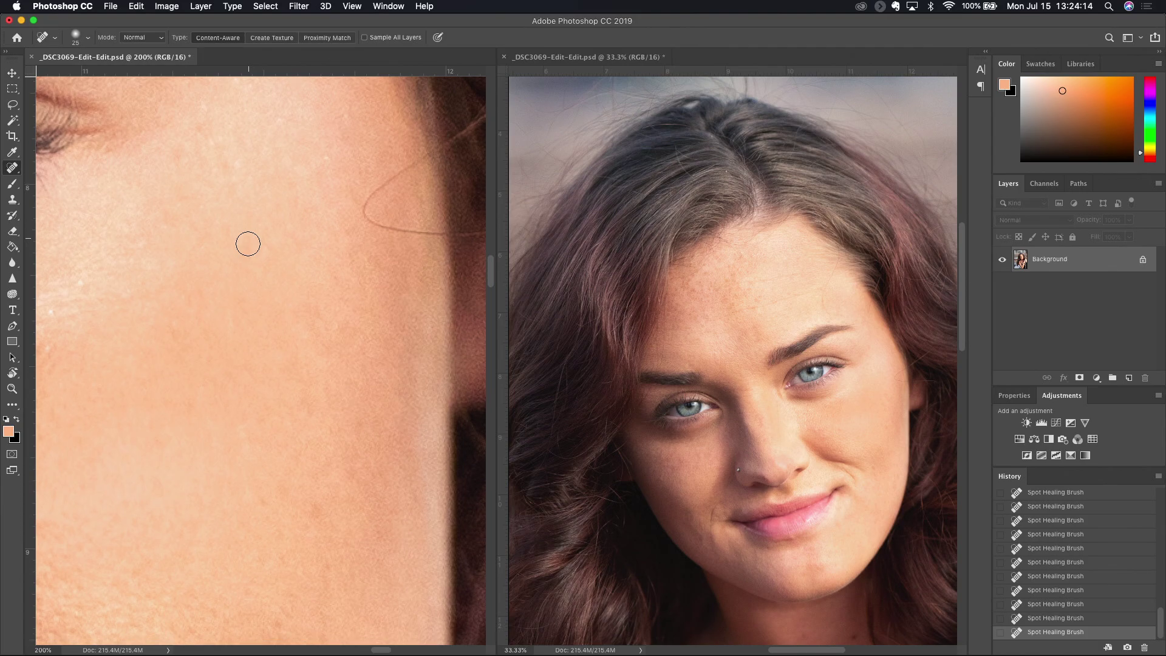
Step: Heal the faint spots on the lit lower cheek near the jaw edge
scroll(248, 244, down, 10)
scroll(248, 243, right, 2)
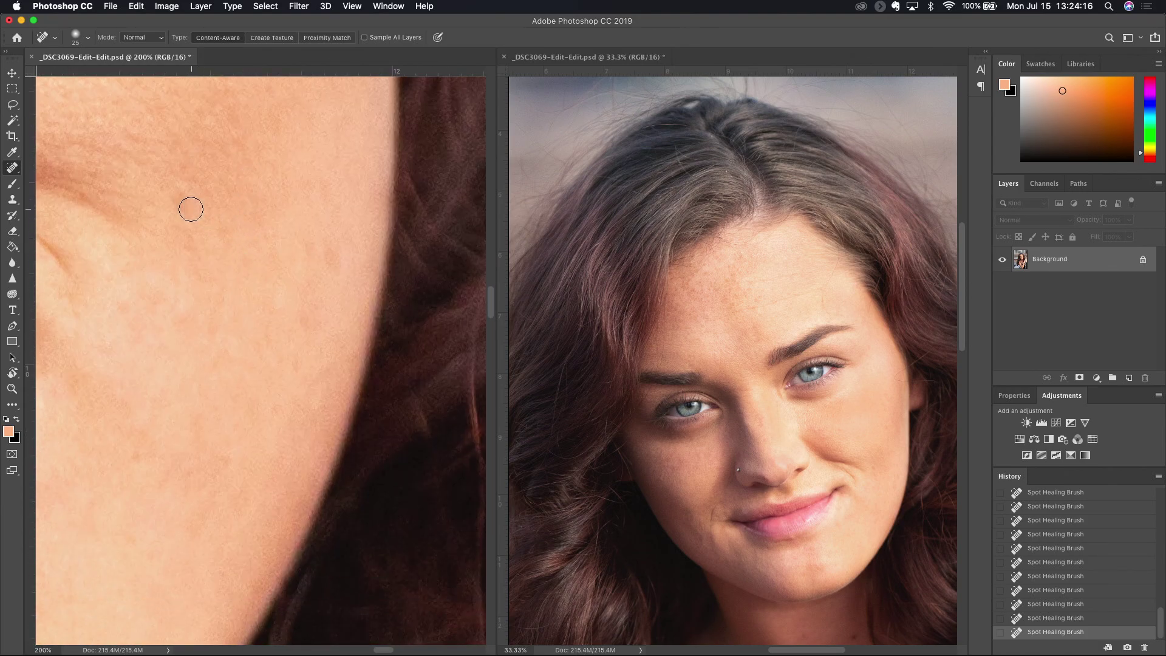
click(330, 248)
click(307, 309)
Step: Heal the reddish marks in the middle of the chin below the lower lip
scroll(307, 322, down, 8)
scroll(307, 323, left, 8)
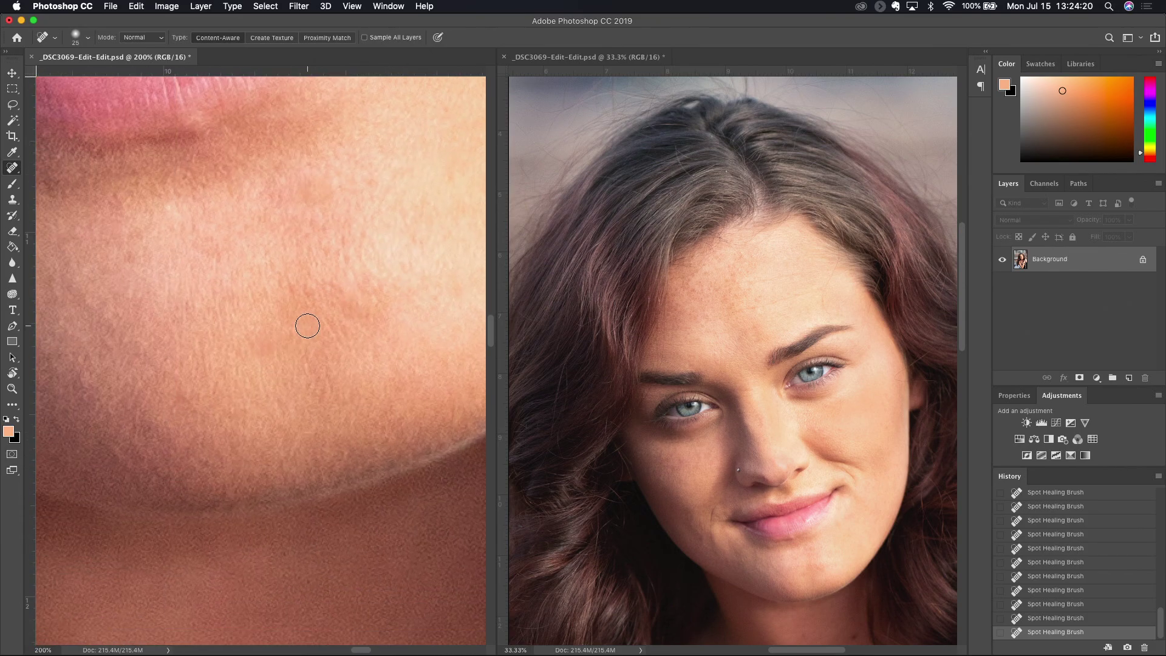
click(305, 284)
click(309, 193)
Step: Heal the dark reddish spot on the neck below the chin
scroll(274, 210, down, 10)
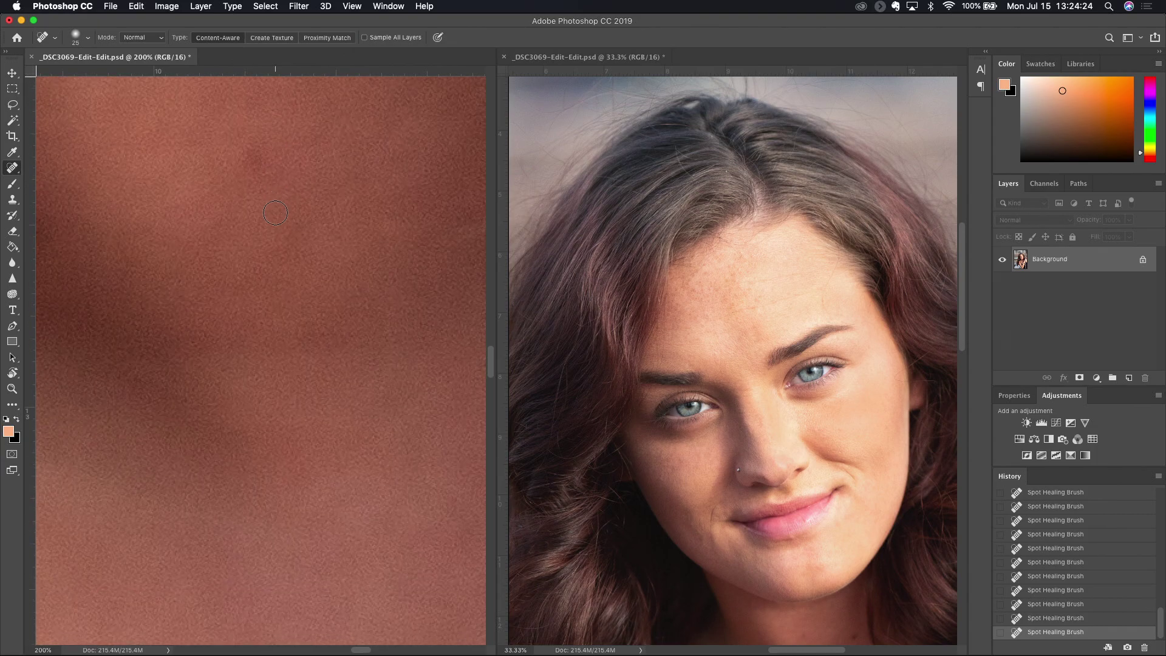
scroll(275, 212, down, 2)
click(255, 122)
Step: Heal the dark mole and the faint lighter spot on the shaded side of the neck base
scroll(255, 119, down, 3)
scroll(256, 118, left, 8)
scroll(256, 118, left, 10)
scroll(255, 119, down, 5)
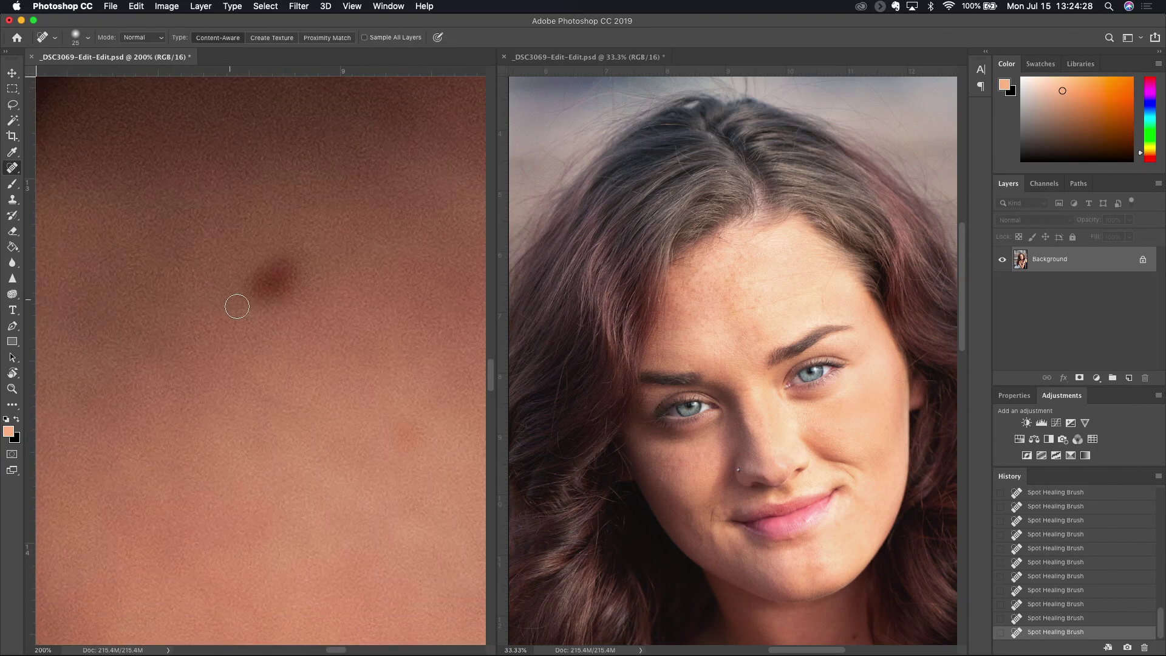
mouse_move(246, 277)
mouse_down()
mouse_move(294, 255)
mouse_move(288, 286)
mouse_move(249, 304)
mouse_move(264, 263)
mouse_up()
drag(410, 425, 401, 409)
Step: Heal the darker spots on the chest with the Spot Healing Brush
scroll(401, 408, right, 10)
scroll(404, 409, right, 10)
scroll(404, 409, down, 14)
drag(263, 393, 266, 384)
click(80, 448)
scroll(231, 410, up, 5)
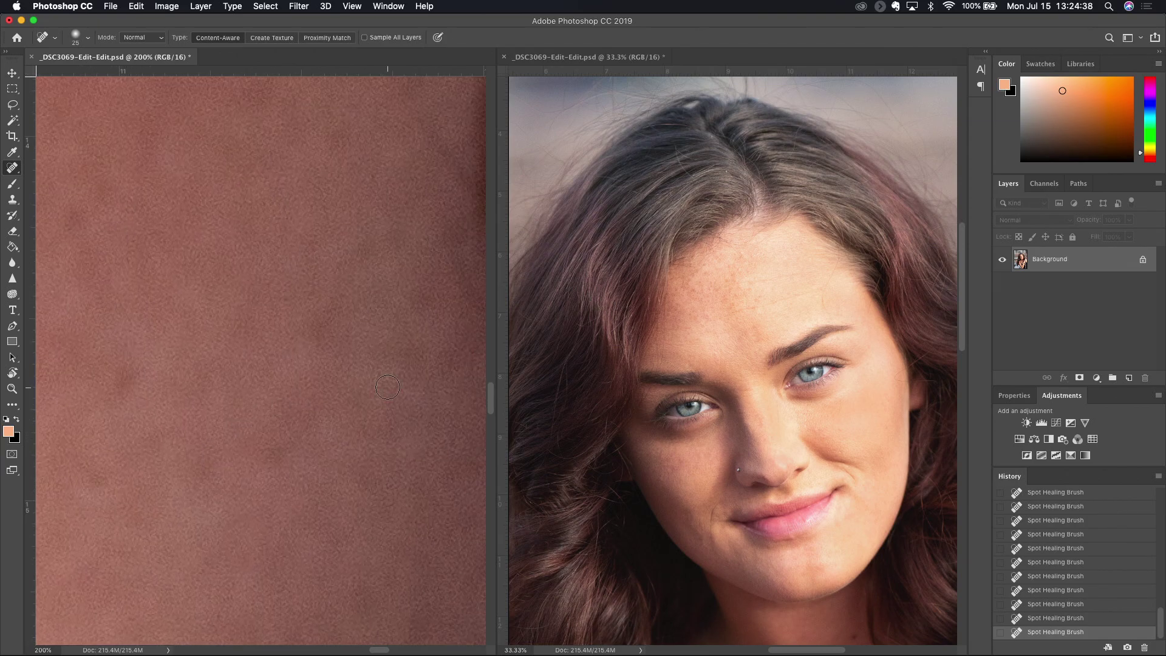
Step: Examine the whole face, the chest, the forearm and the fingers for remaining blemishes
scroll(714, 346, down, 5)
scroll(714, 346, right, 4)
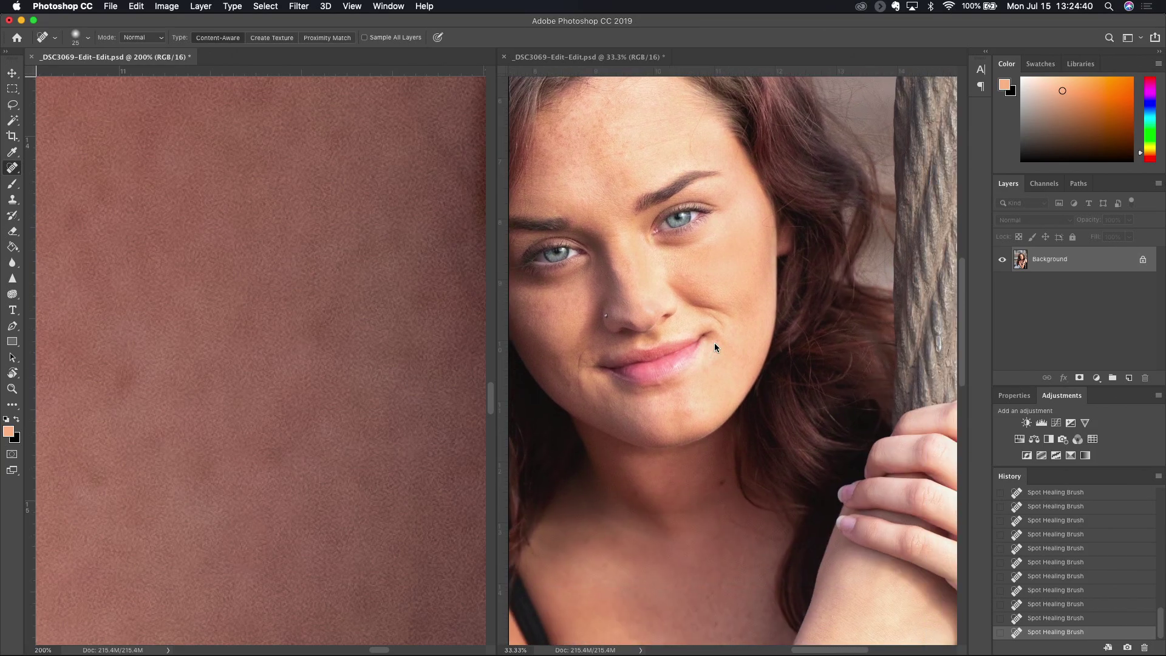
scroll(715, 344, left, 3)
scroll(715, 344, up, 4)
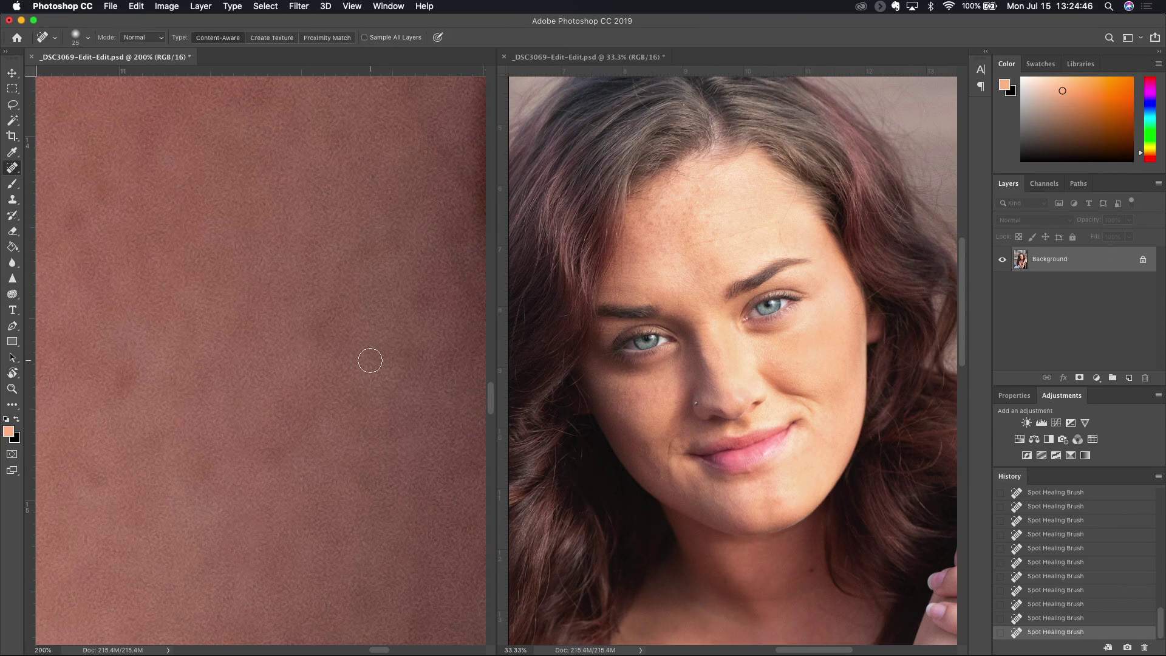
scroll(370, 361, down, 5)
scroll(370, 360, right, 3)
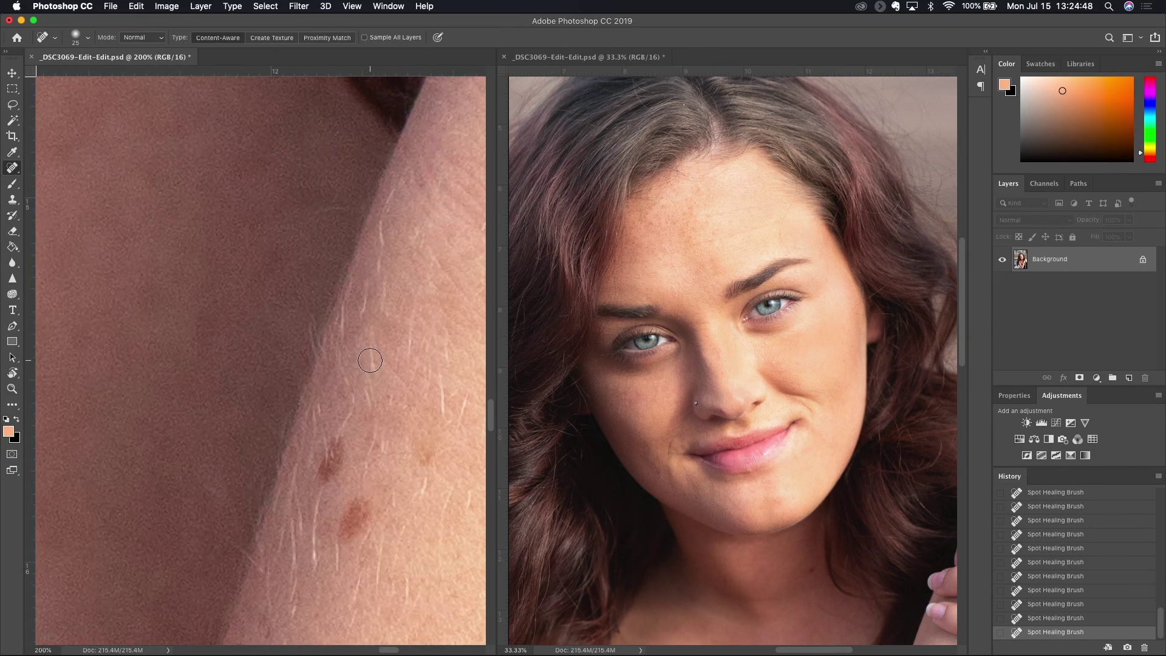
scroll(370, 360, down, 3)
scroll(370, 360, right, 5)
scroll(370, 360, up, 10)
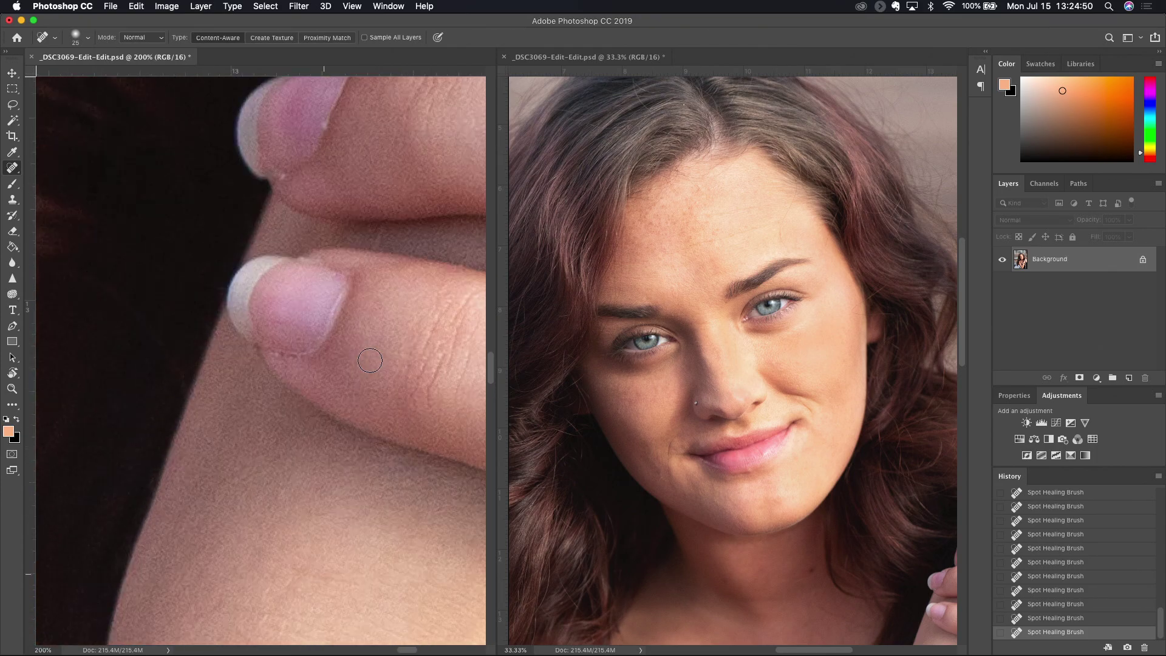
scroll(370, 360, down, 8)
scroll(370, 360, left, 10)
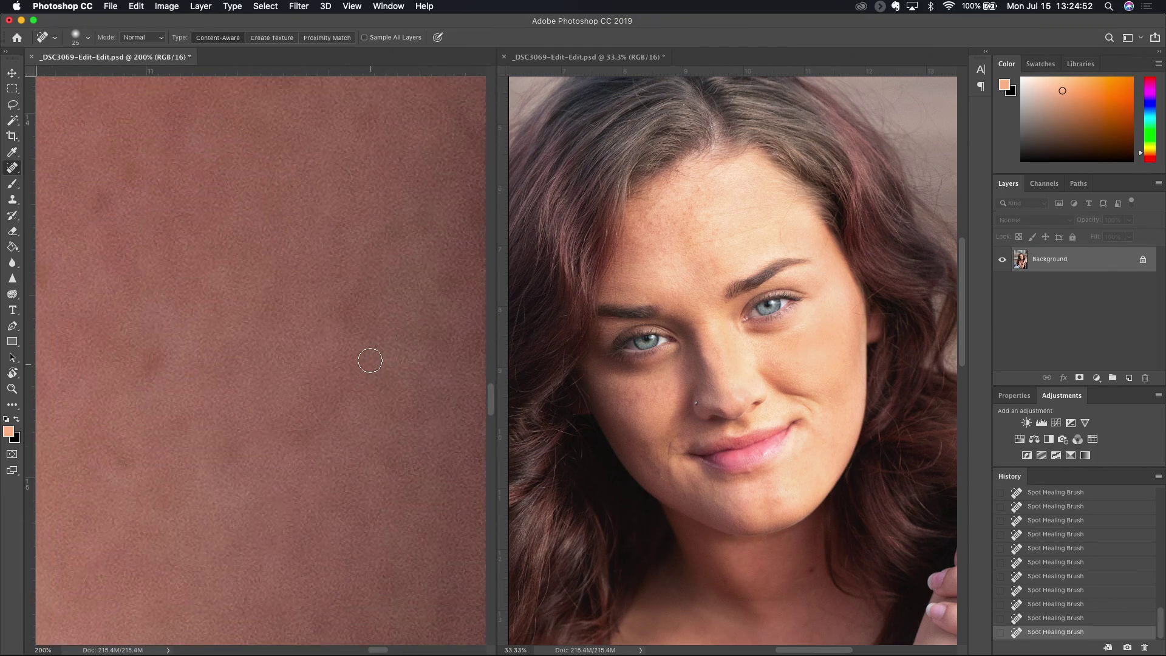
Step: Heal the remaining dark mark on the lit side of the neck
scroll(370, 360, up, 10)
scroll(370, 361, left, 3)
mouse_move(406, 311)
mouse_down()
mouse_move(417, 294)
mouse_move(409, 307)
mouse_up()
scroll(401, 364, down, 3)
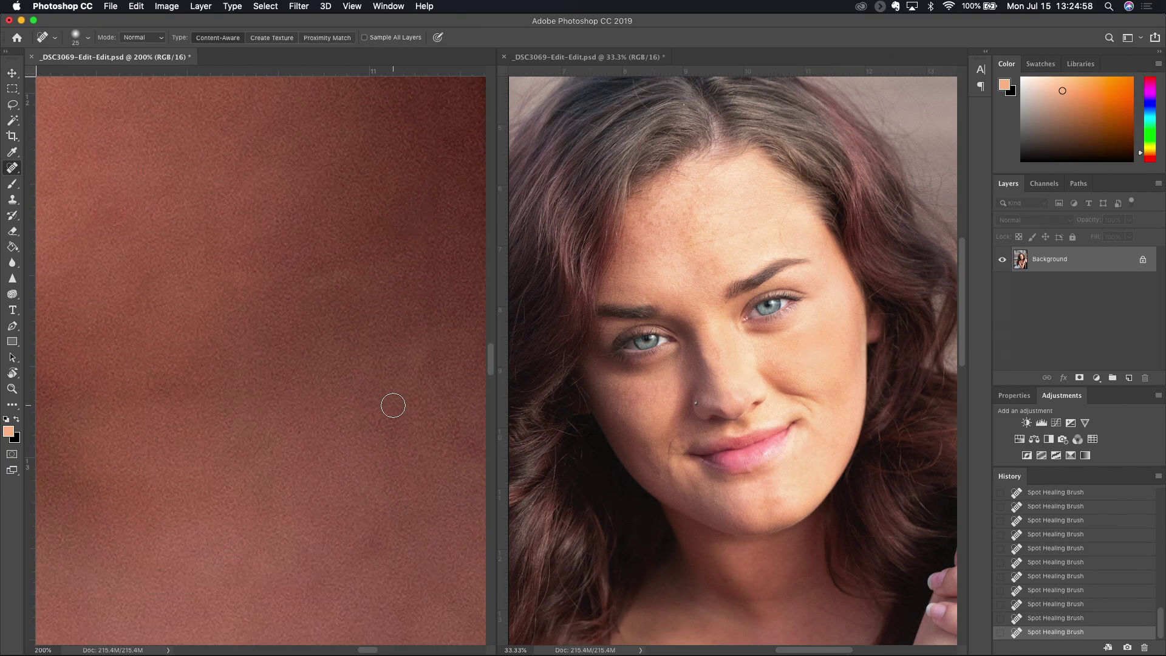
Step: Heal the small spots and the discoloured streak on the forehead above the inner end of the eyebrow
scroll(313, 224, down, 15)
scroll(313, 225, left, 3)
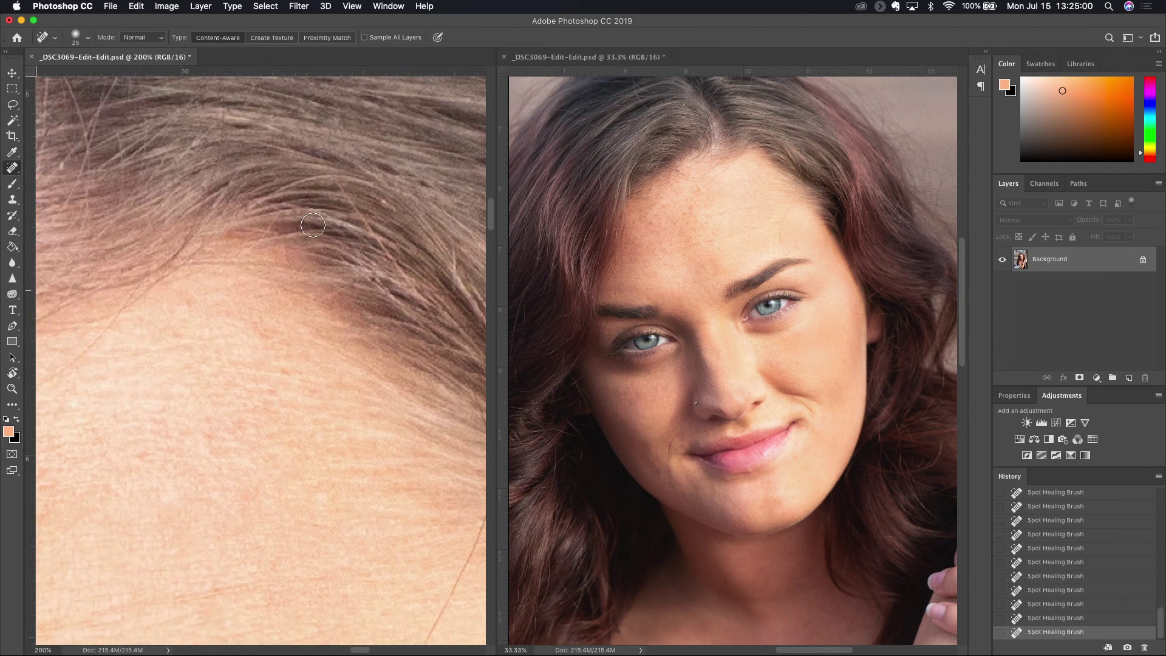
scroll(313, 224, down, 10)
scroll(312, 224, left, 5)
drag(284, 209, 284, 209)
drag(323, 158, 322, 159)
click(337, 135)
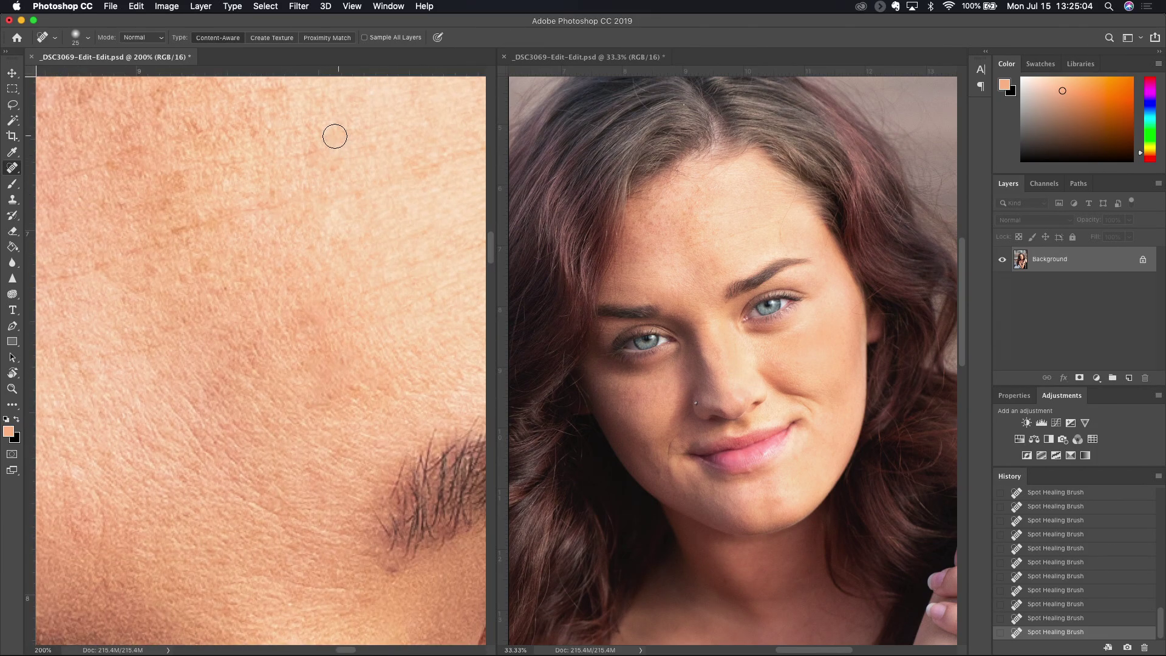
mouse_move(209, 188)
mouse_down()
mouse_move(101, 164)
mouse_move(202, 122)
mouse_move(191, 118)
mouse_up()
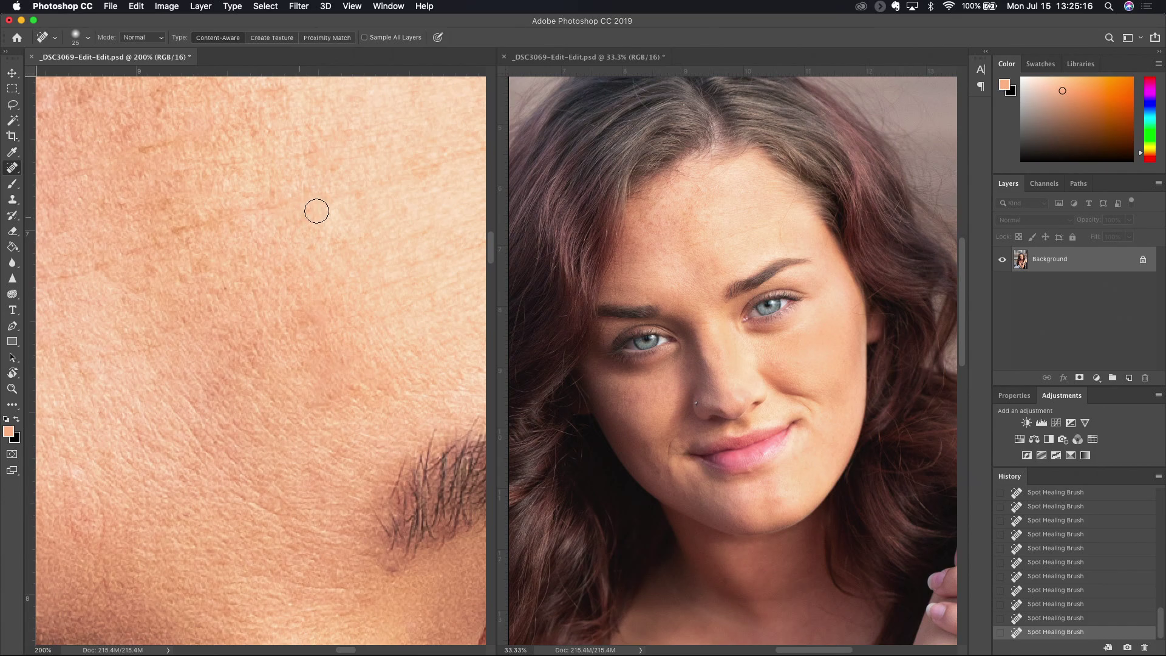
Step: Zoom both windows out and examine the retouched face, hair and upper body for remaining blemishes
alt+space+click(303, 239)
alt+space+click(302, 239)
alt+click(303, 239)
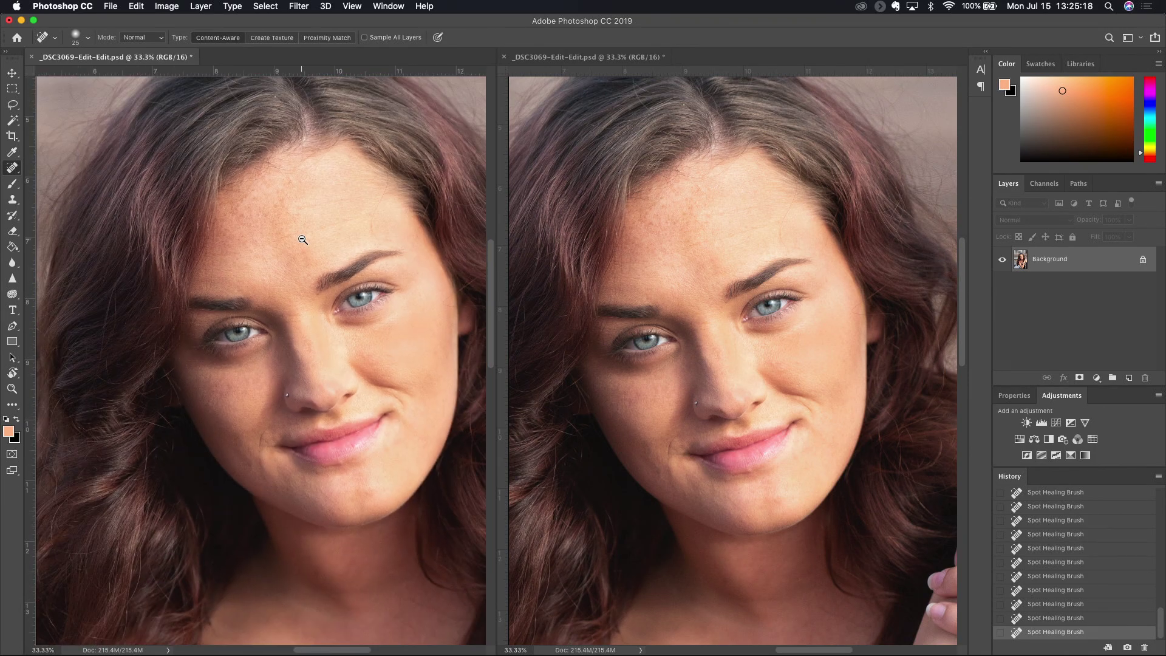
alt+click(302, 240)
alt+click(302, 239)
super+space+click(303, 240)
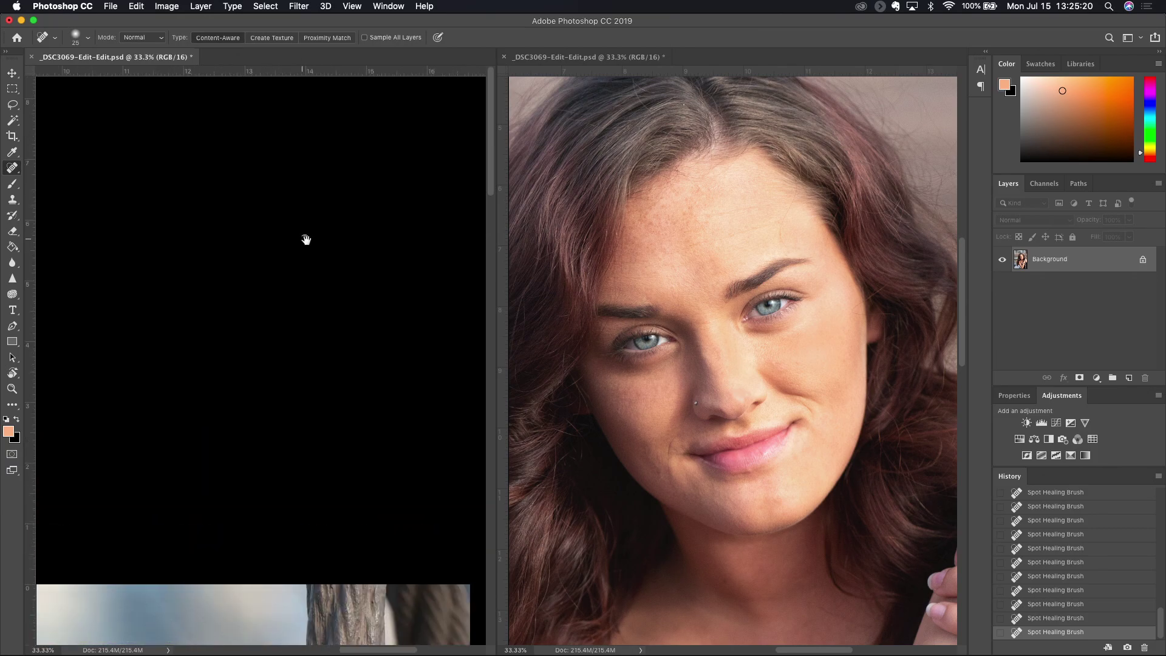
super+space+click(719, 333)
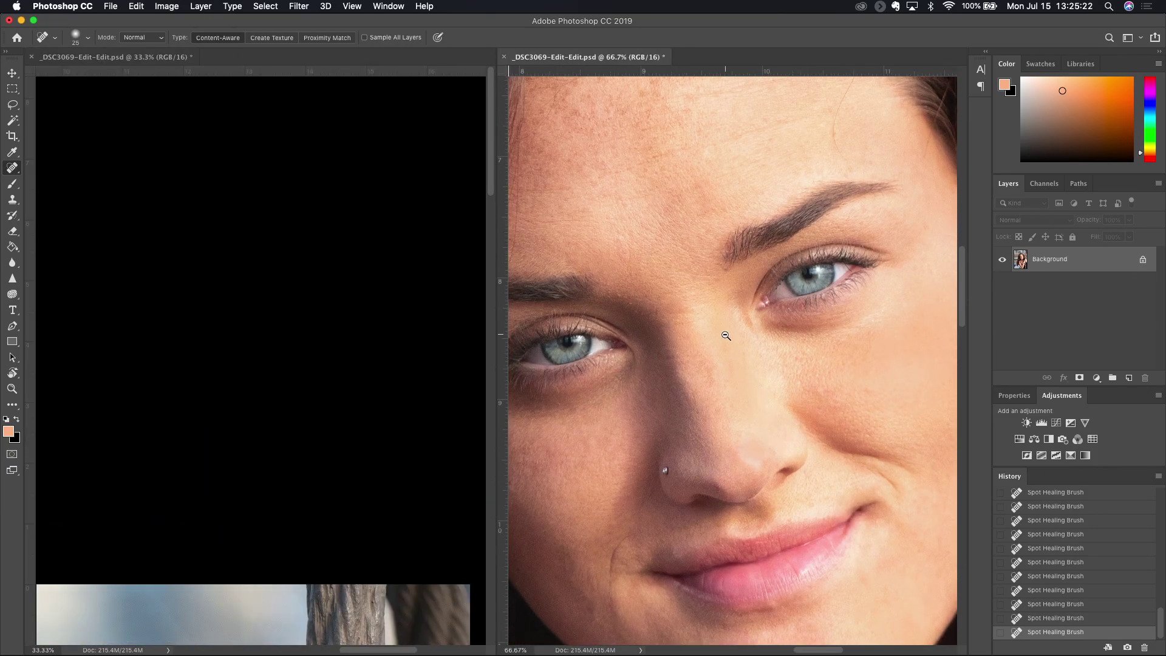
alt+click(726, 335)
scroll(725, 335, up, 3)
scroll(726, 336, down, 6)
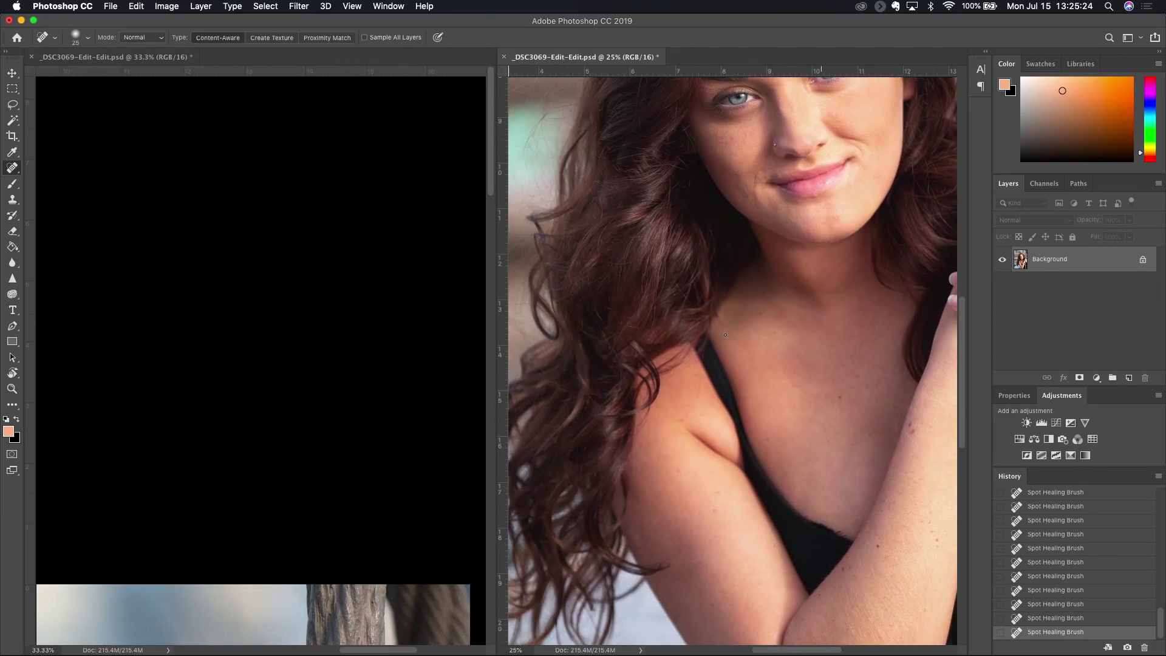
scroll(725, 335, up, 5)
scroll(359, 428, down, 10)
scroll(358, 428, left, 5)
scroll(358, 428, up, 3)
scroll(359, 428, down, 3)
scroll(358, 432, right, 5)
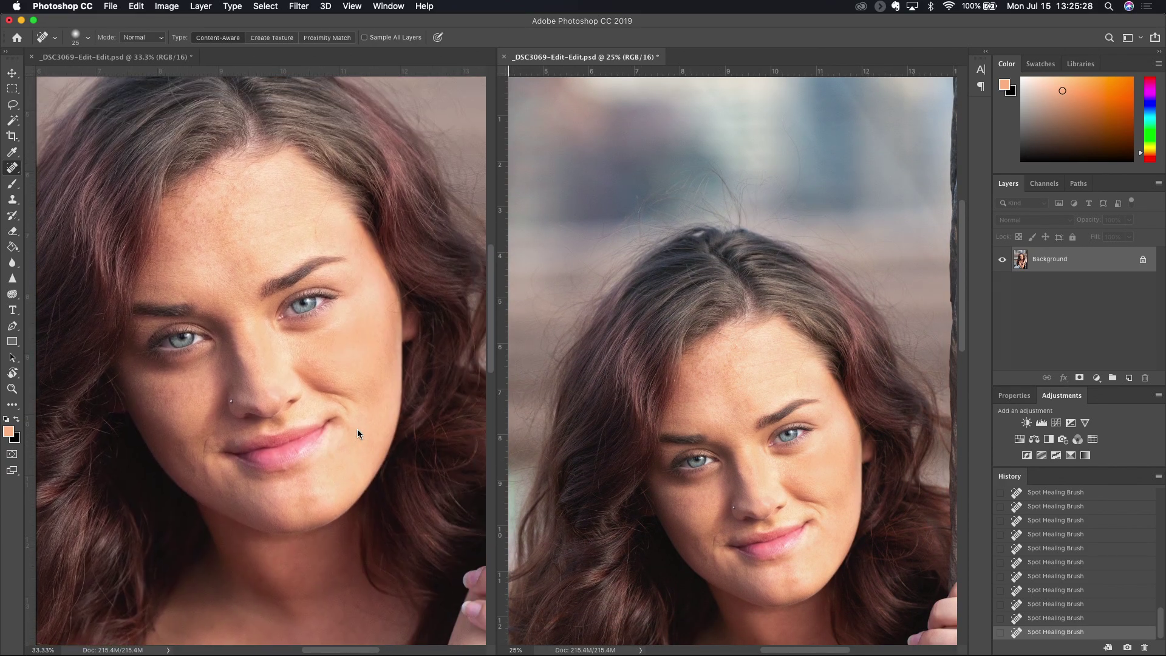
scroll(359, 433, up, 1)
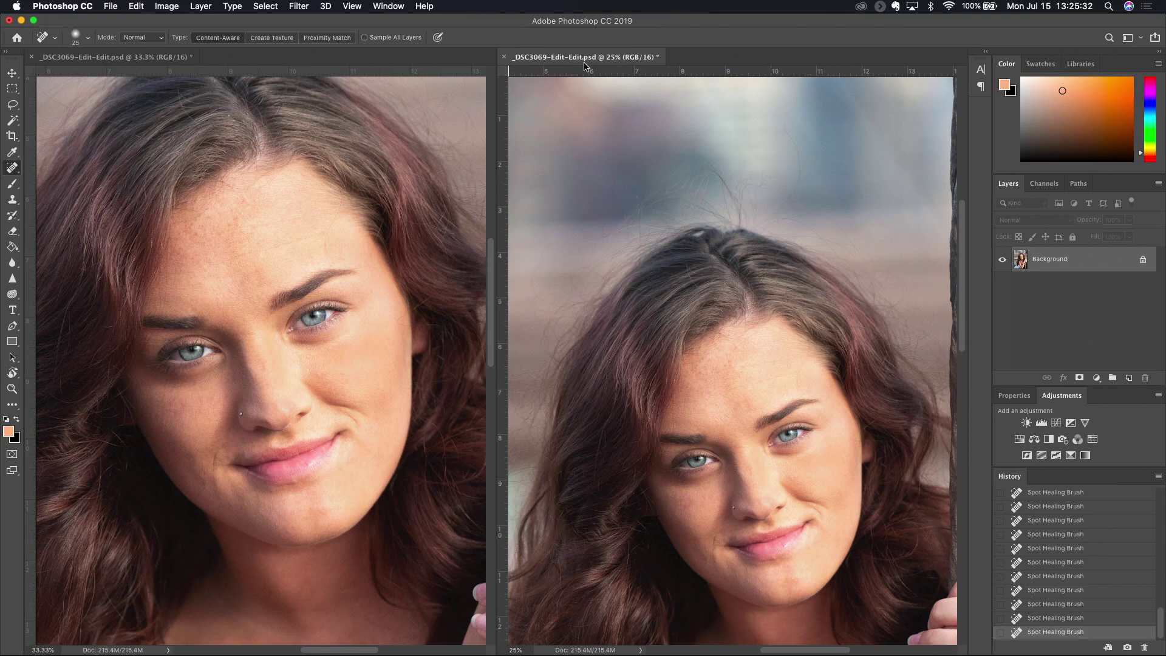
Step: Close the 33.3% window of the portrait and zoom the remaining one out to 12.5%
click(66, 59)
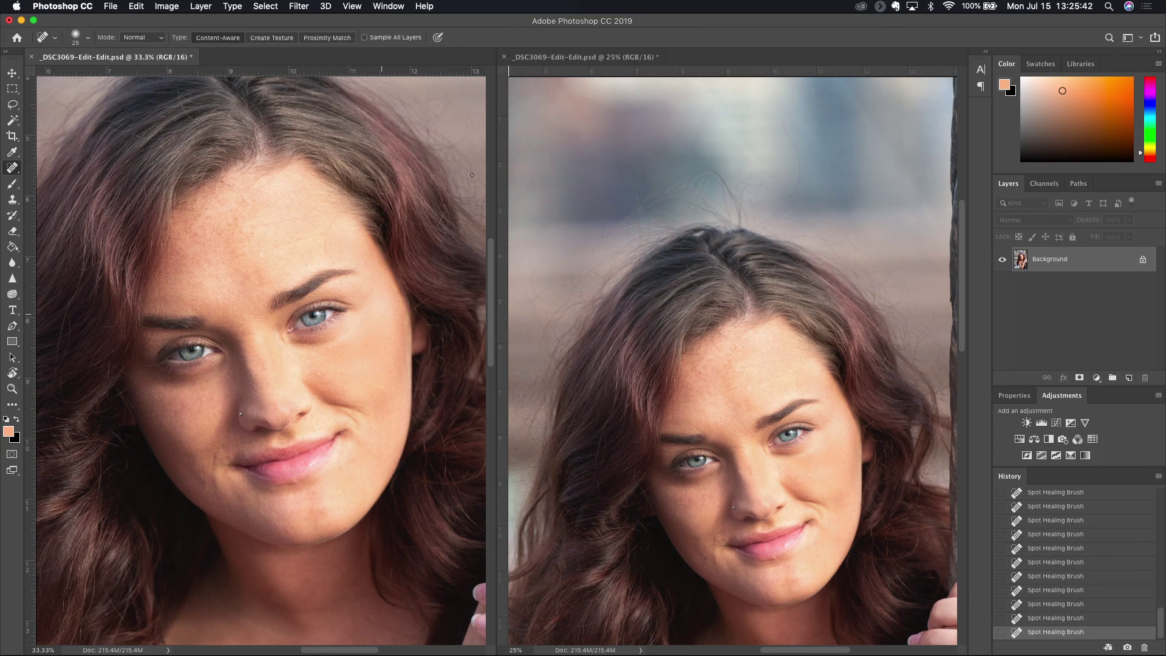
click(33, 57)
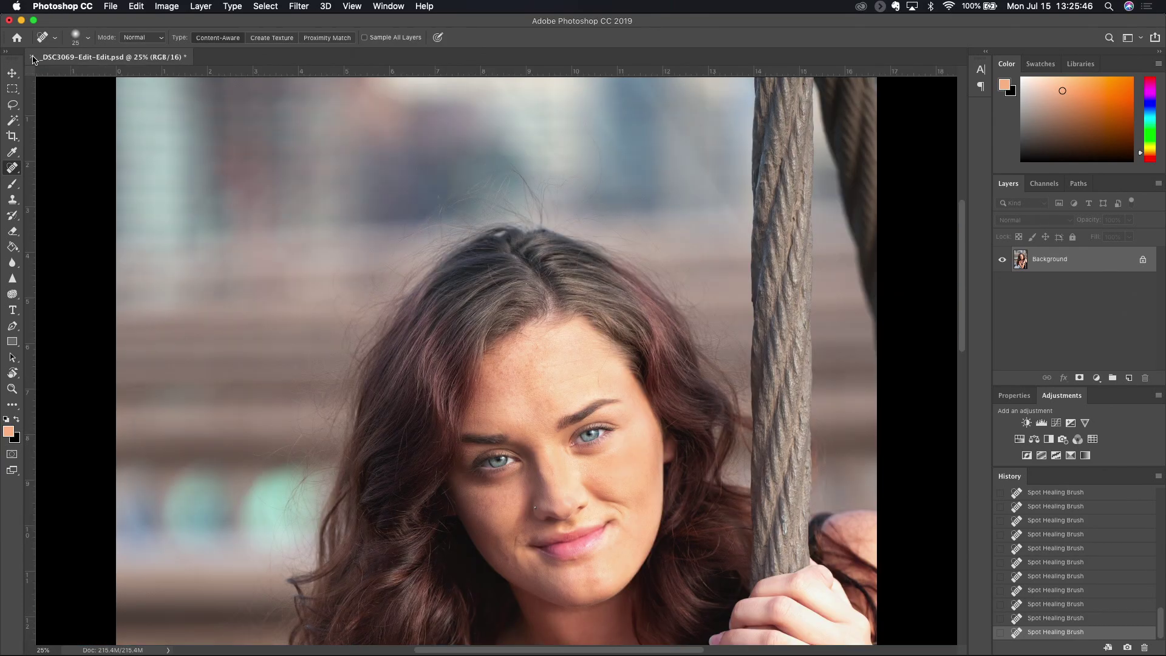
key(super+minus)
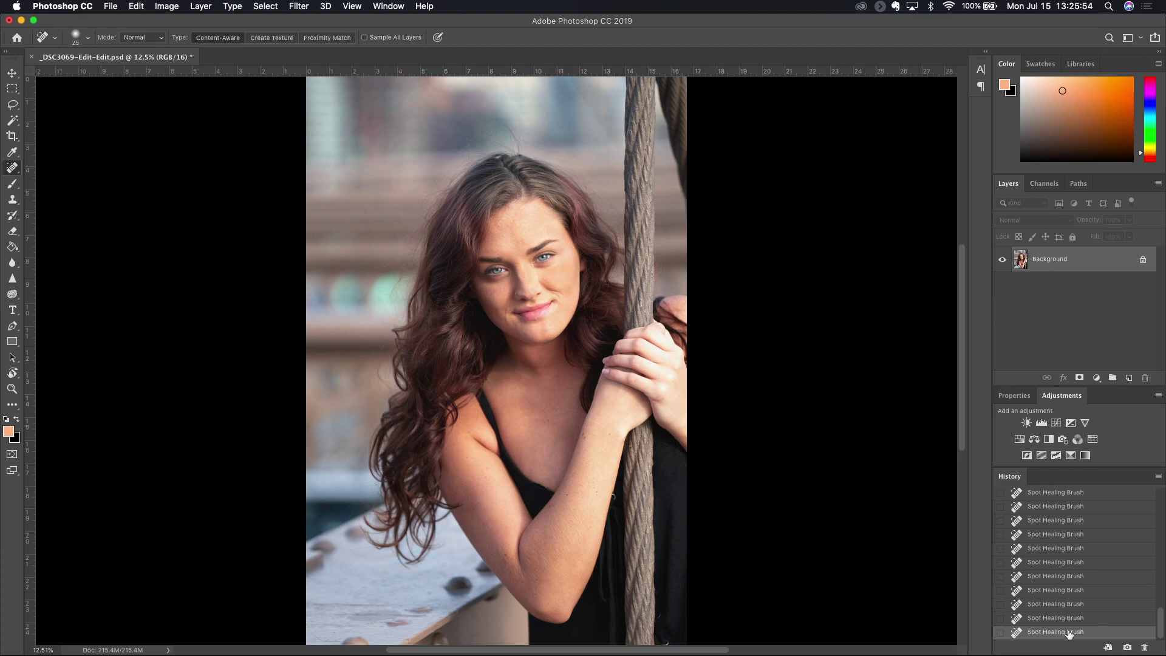
Step: Compare the original opened state of the portrait with the latest healing state in the history
scroll(1070, 634, up, 5)
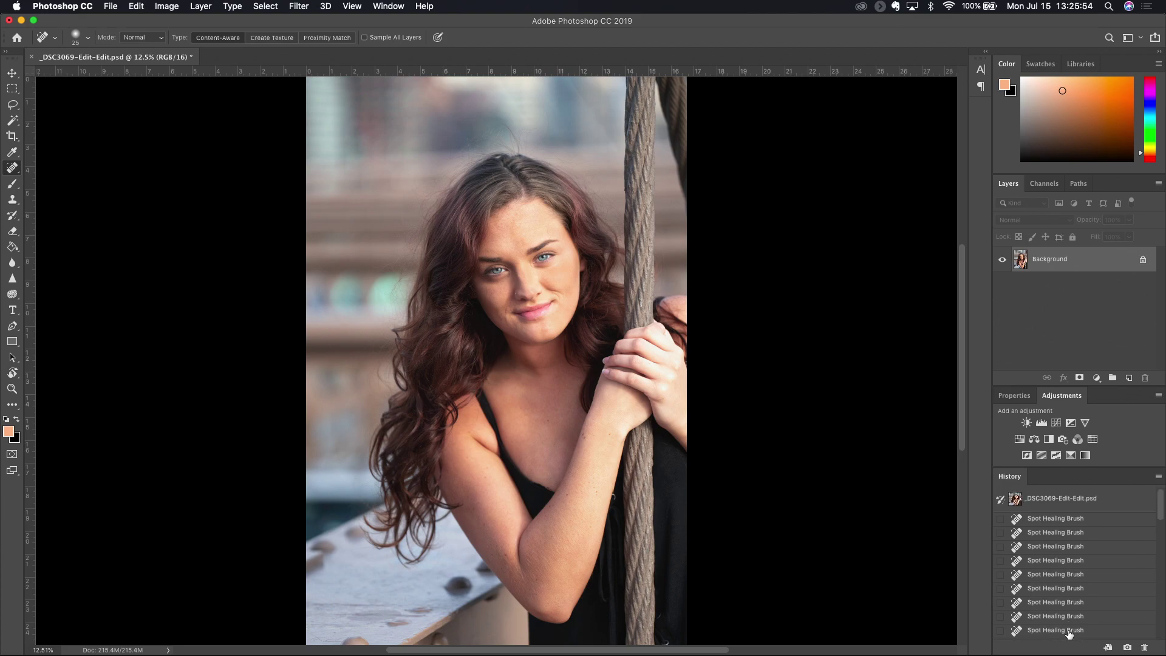
click(1058, 501)
scroll(1057, 501, down, 5)
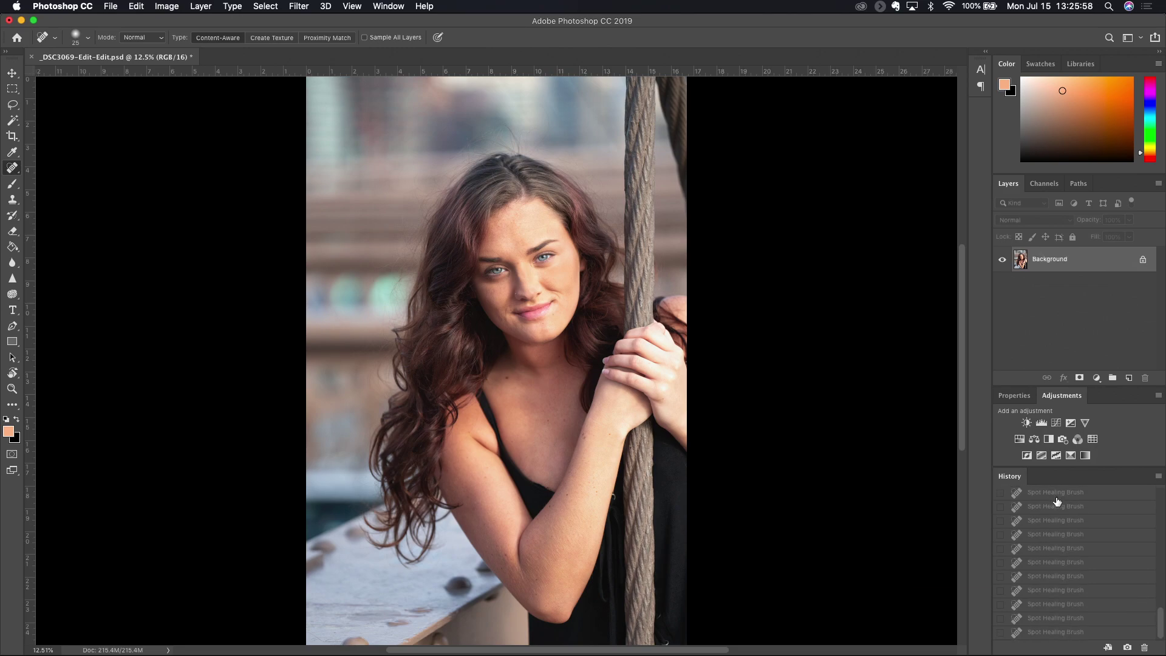
click(1046, 635)
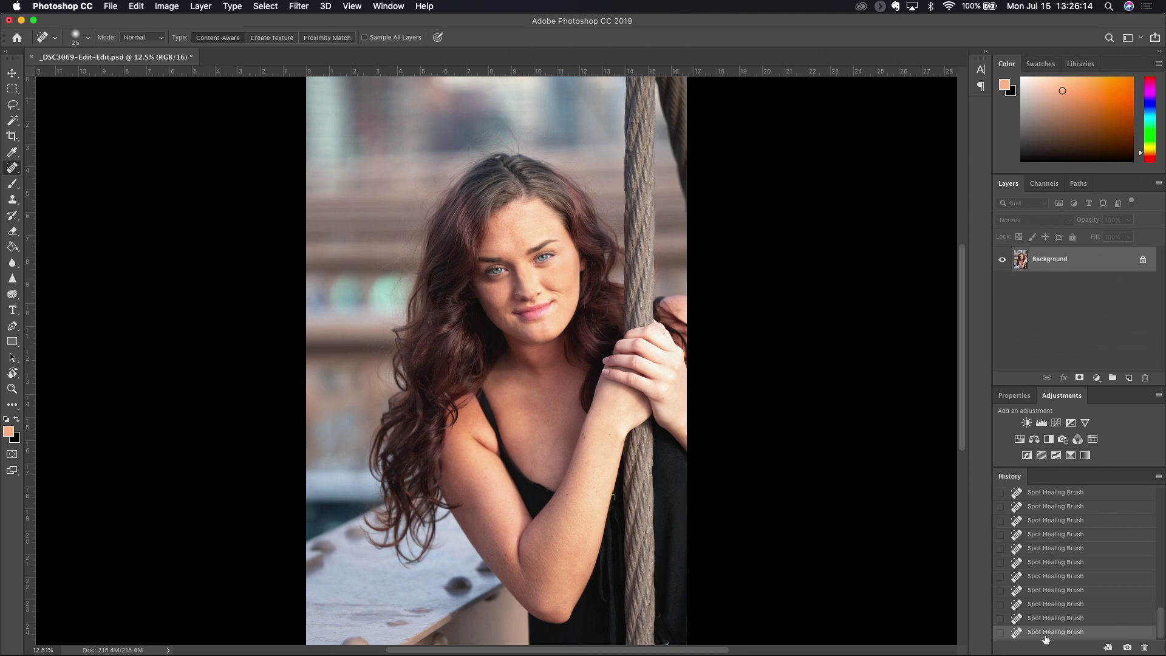
Step: Show the options for arranging document windows
click(378, 7)
mouse_move(426, 21)
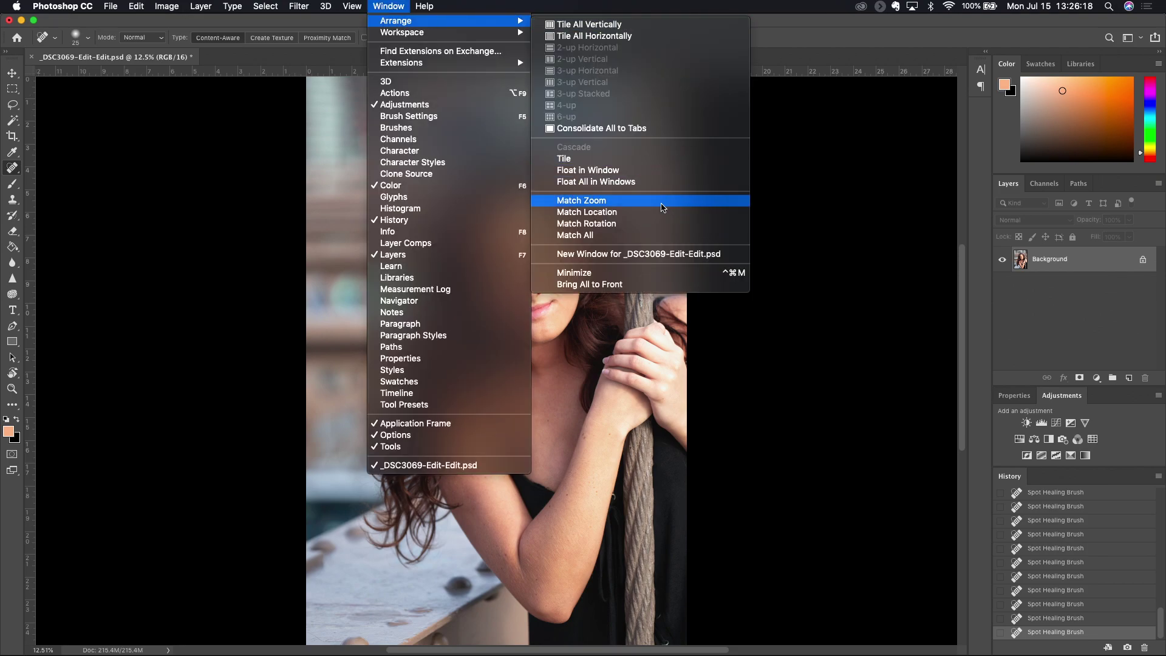